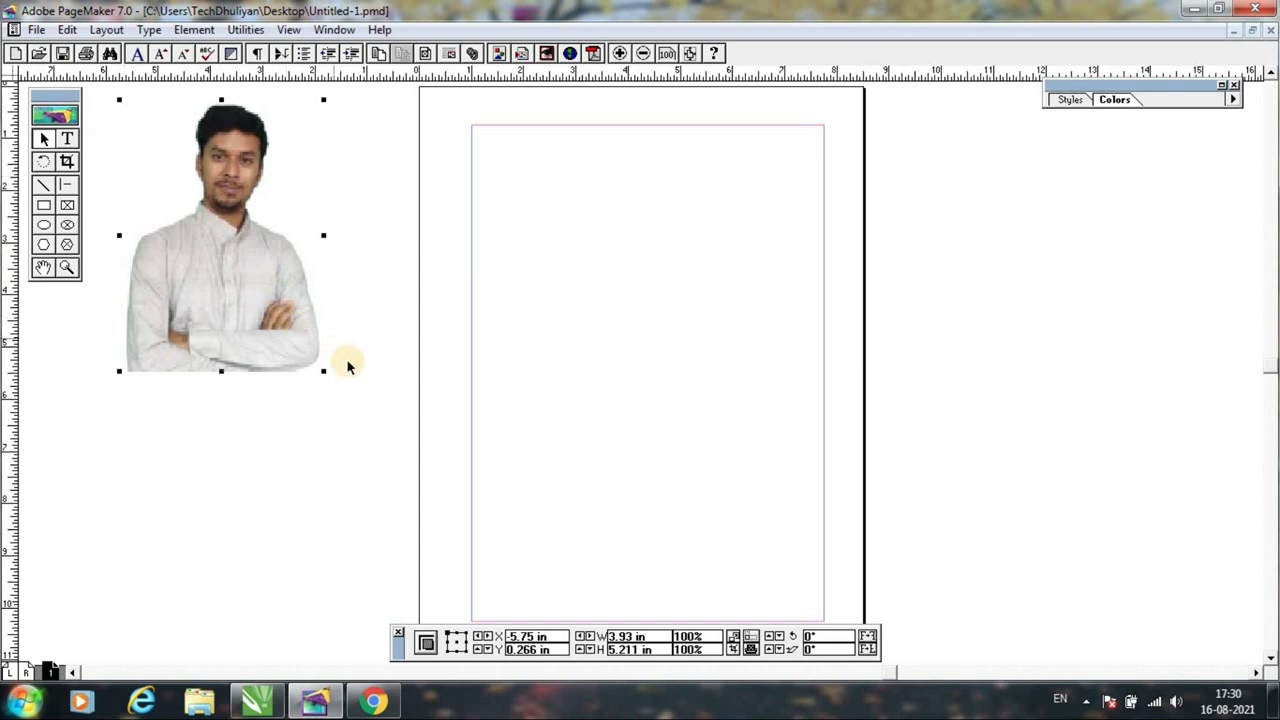
# Enlarge the portrait photo to about 8.9 by 10.2 in, and shift it slightly up and left.
pyautogui.moveTo(322, 370); pyautogui.dragTo(581, 628)
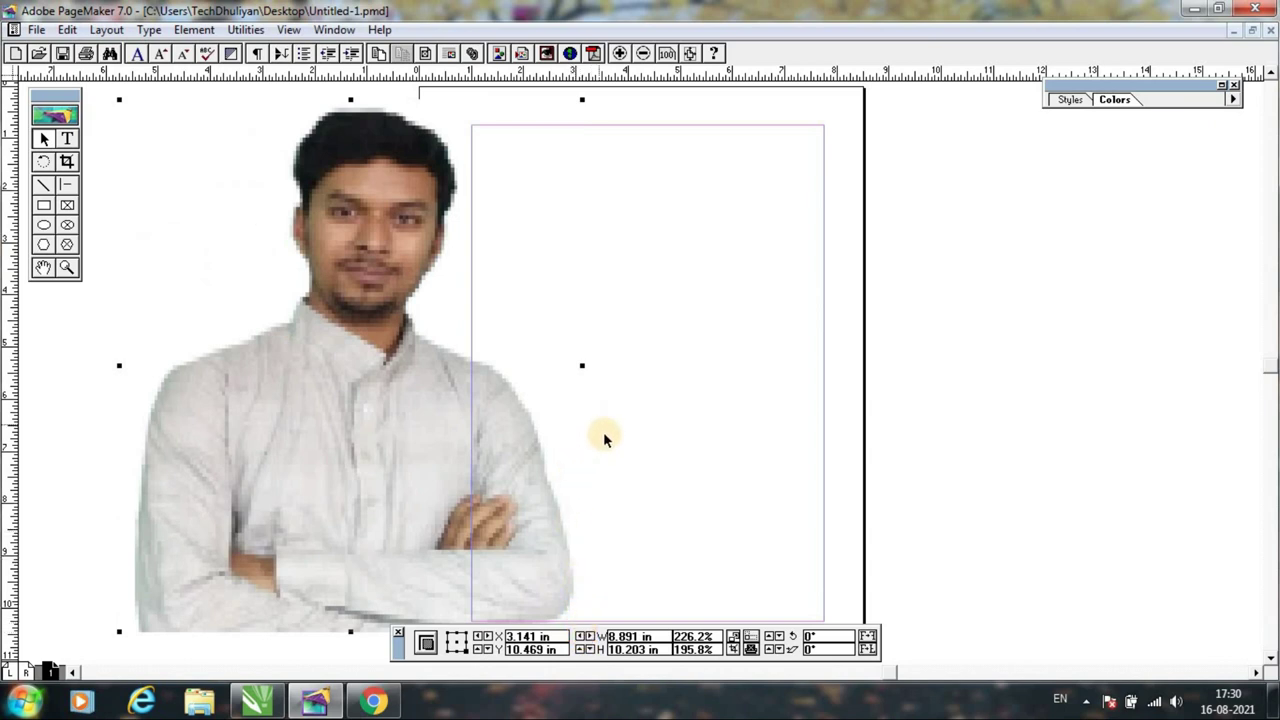
pyautogui.click(667, 340)
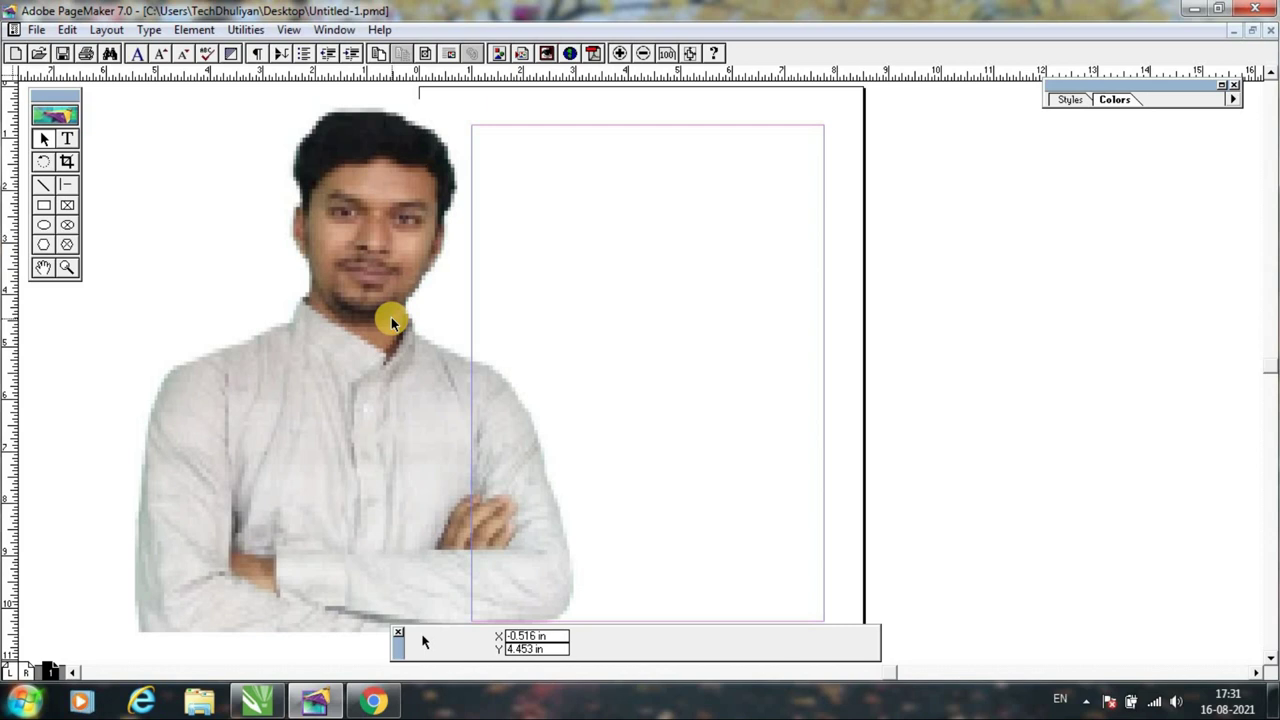
pyautogui.click(357, 289)
pyautogui.moveTo(357, 289); pyautogui.dragTo(330, 276)
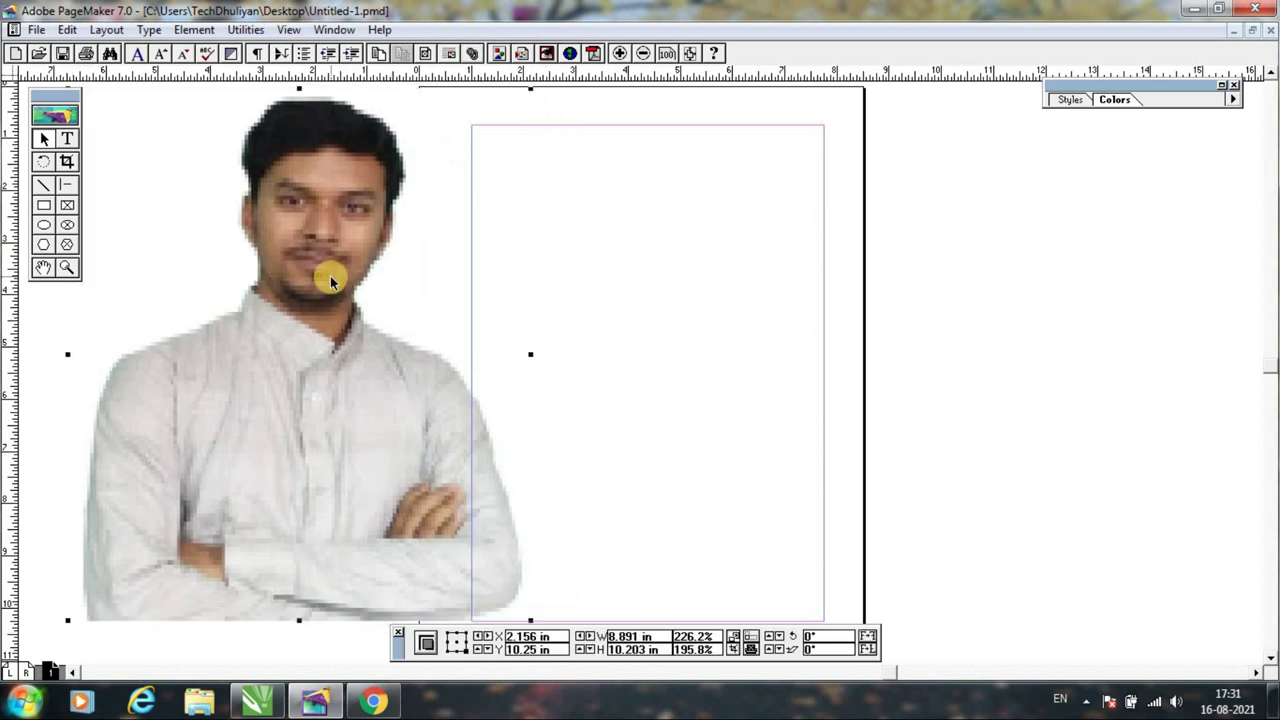
pyautogui.click(610, 427)
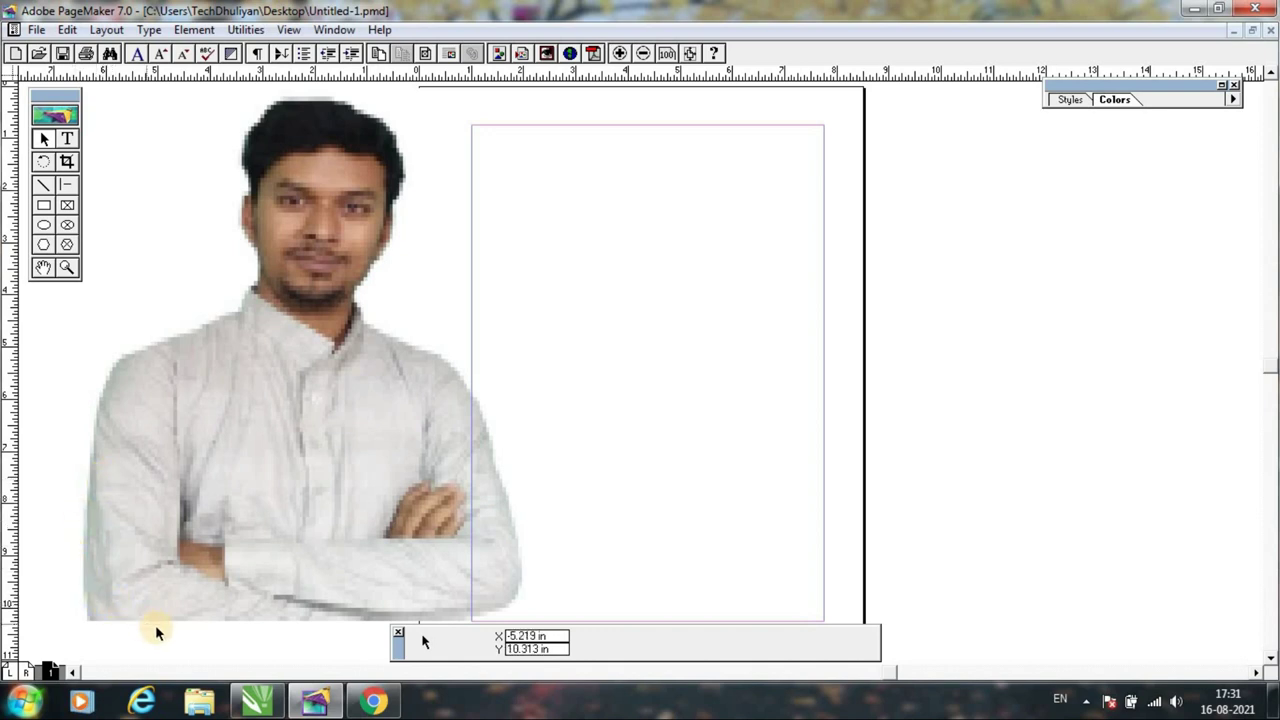
# Copy the enlarged photo and paste it into the blank A4 document in CorelDRAW.
pyautogui.click(262, 704)
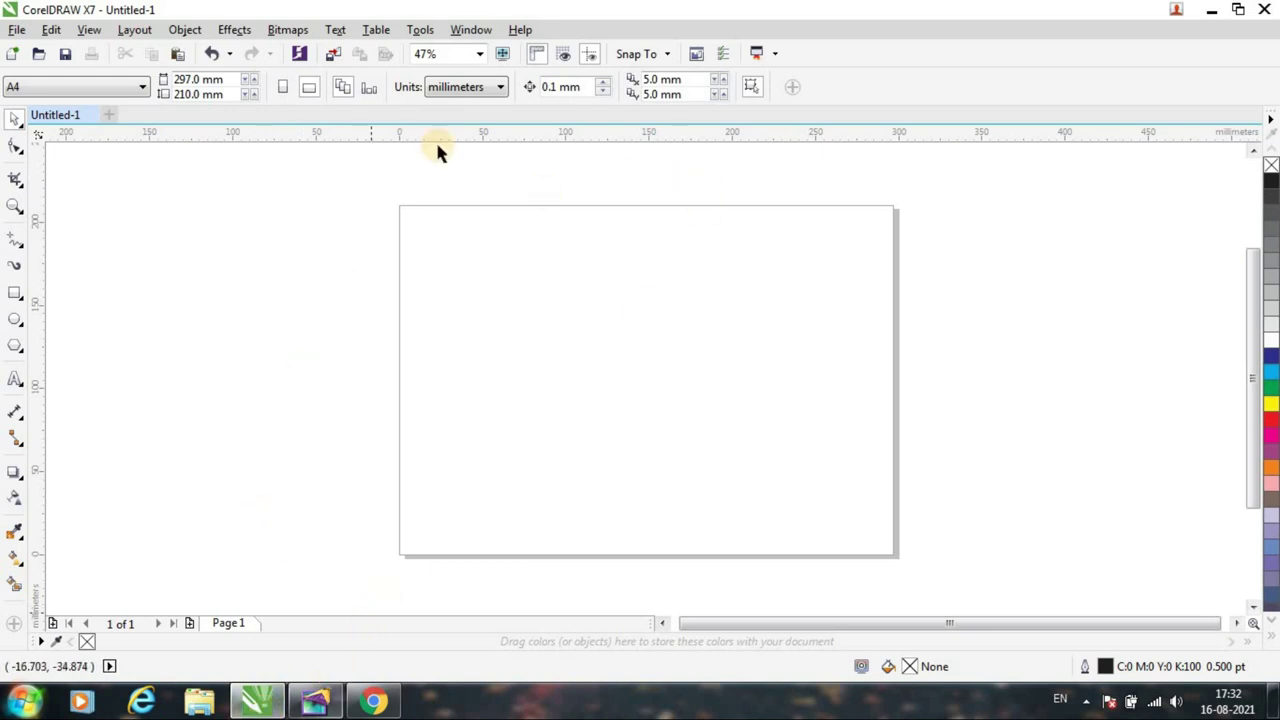
pyautogui.click(328, 703)
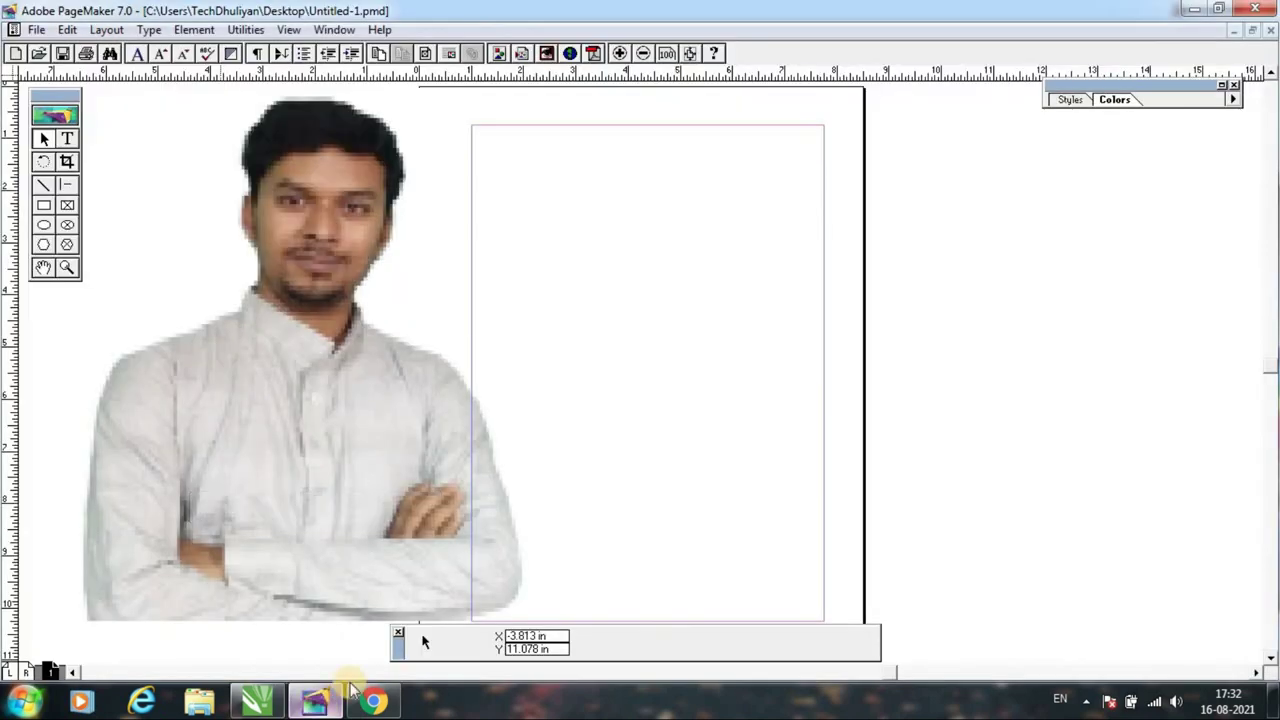
pyautogui.click(285, 438)
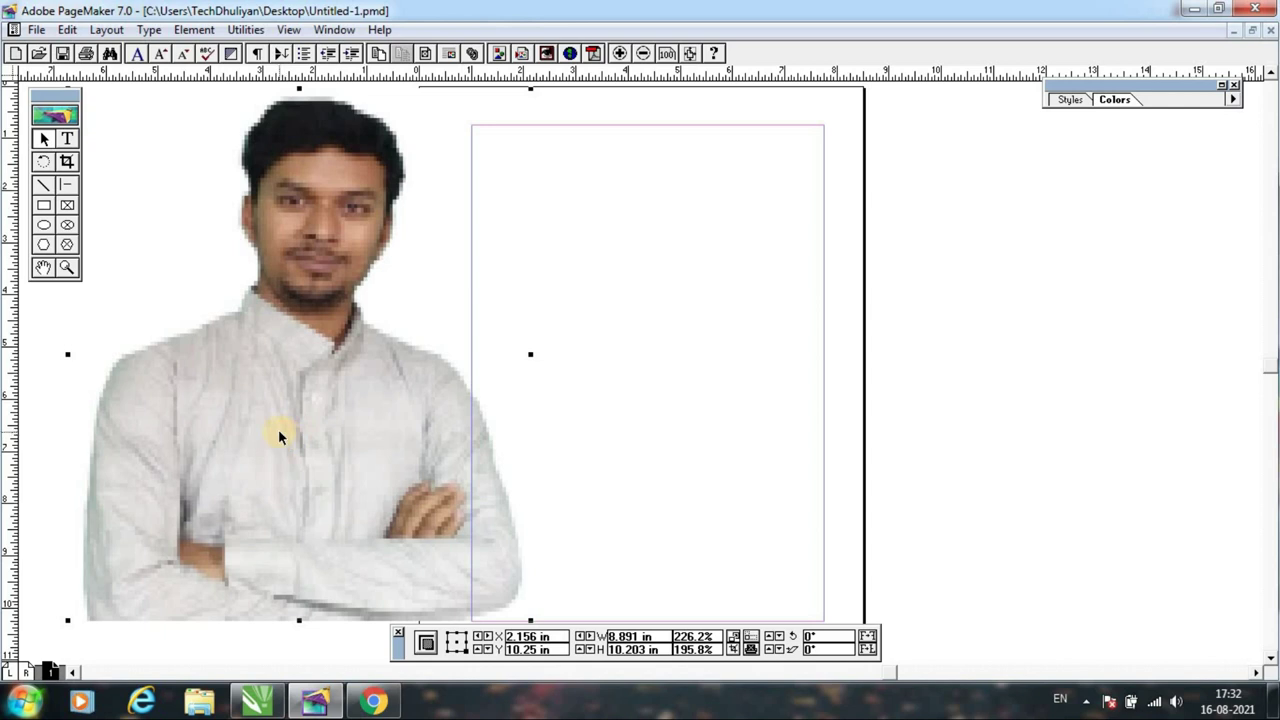
pyautogui.rightClick(278, 429)
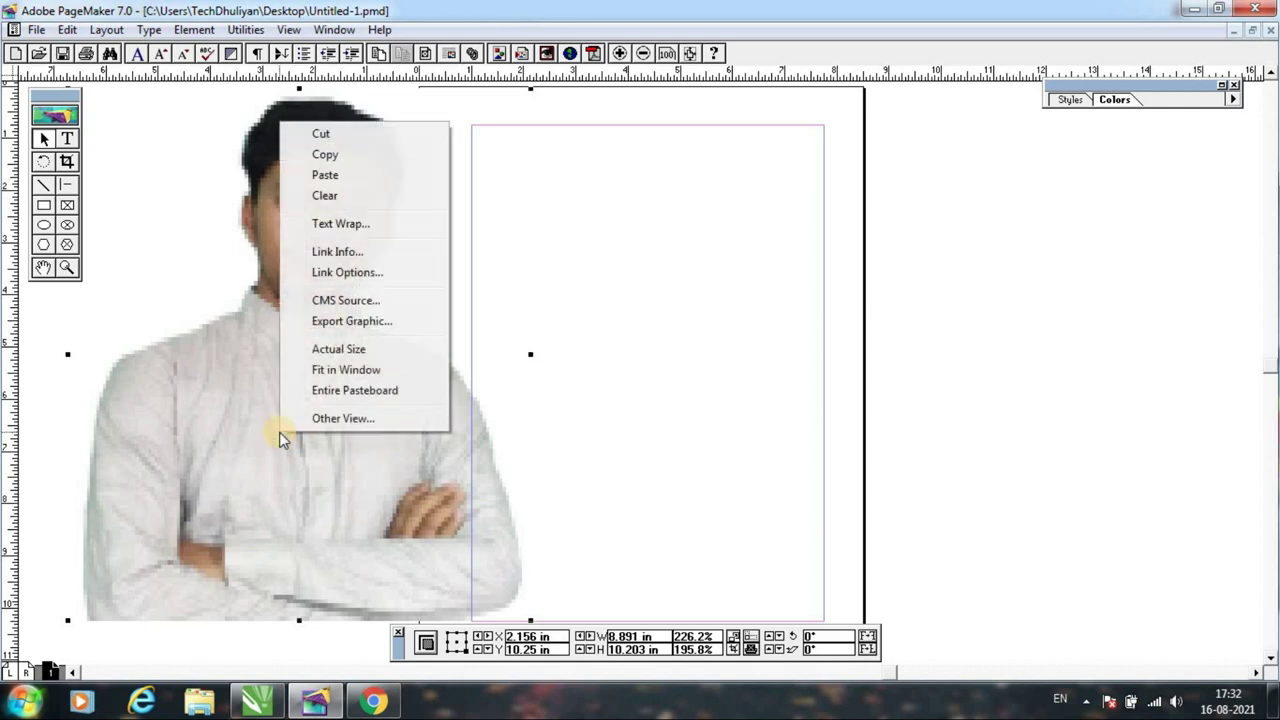
pyautogui.click(326, 158)
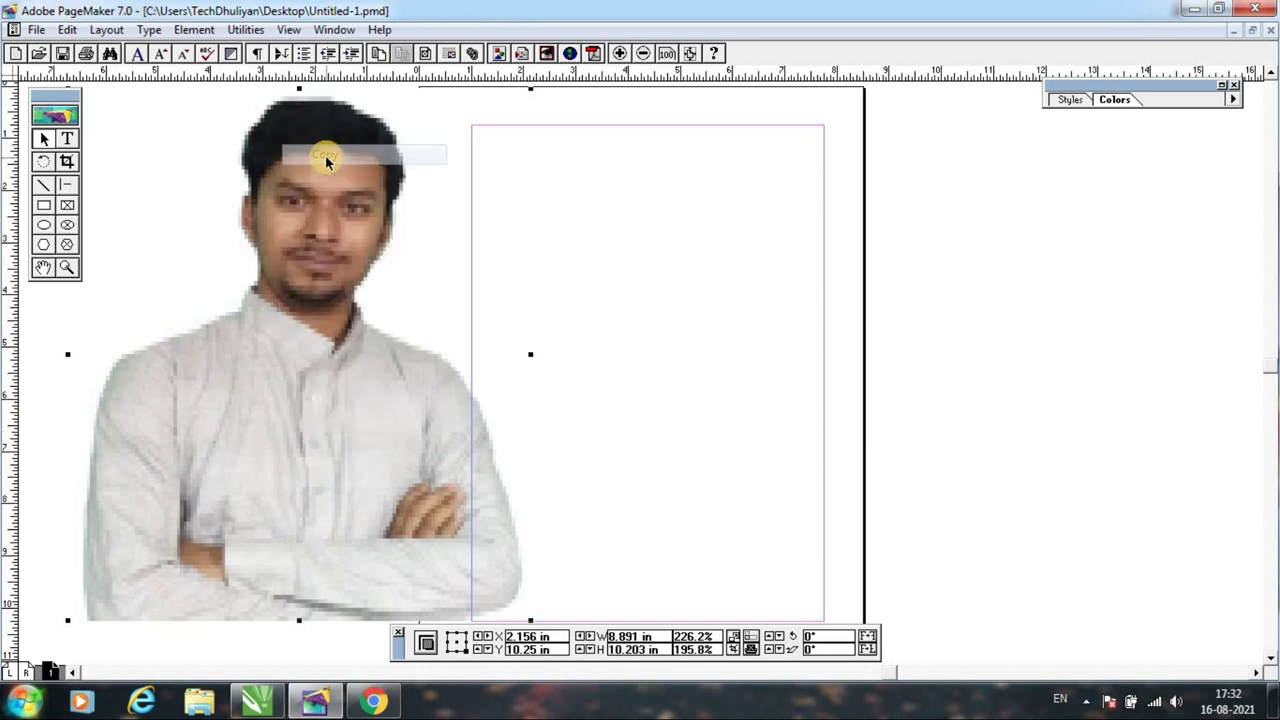
pyautogui.click(694, 290)
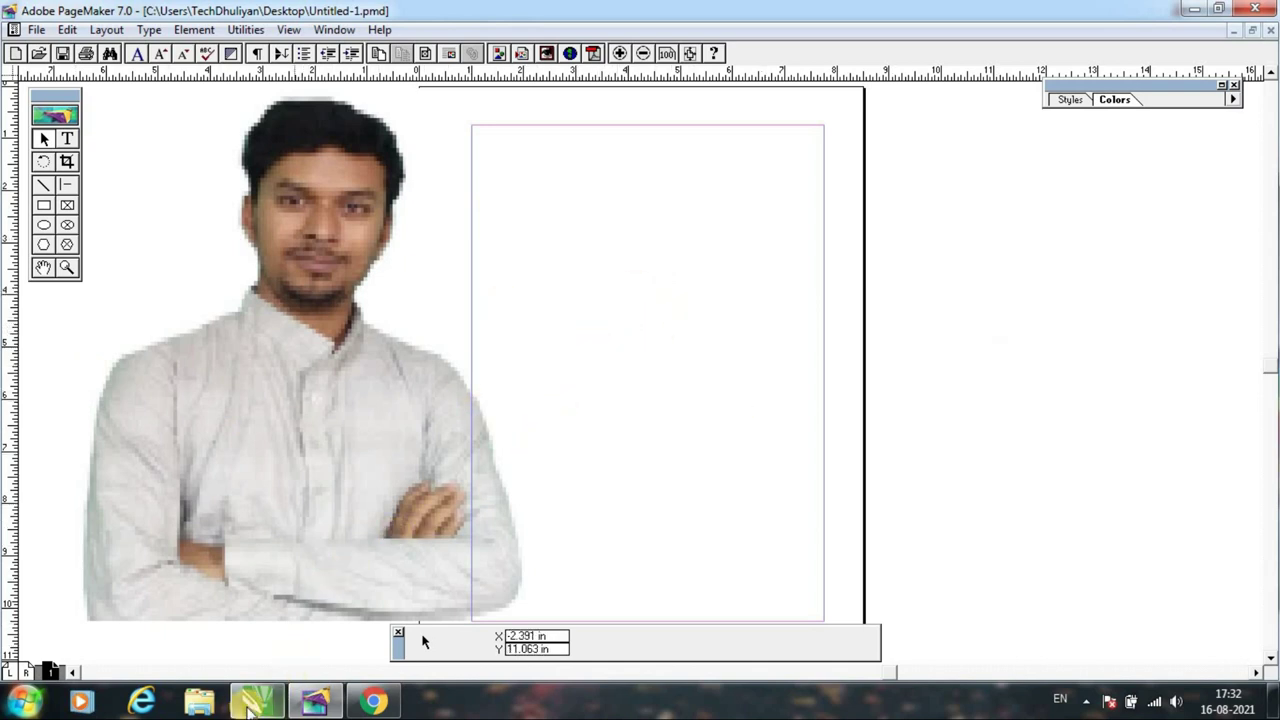
pyautogui.click(250, 705)
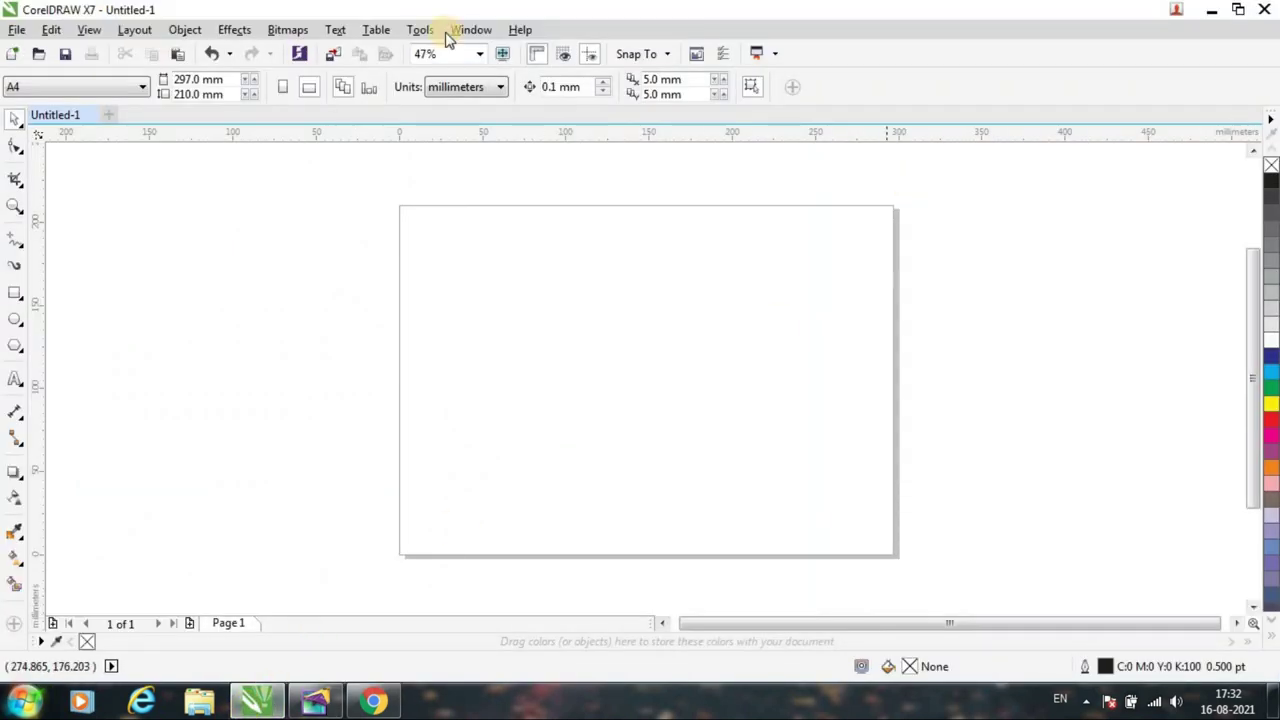
pyautogui.rightClick(428, 238)
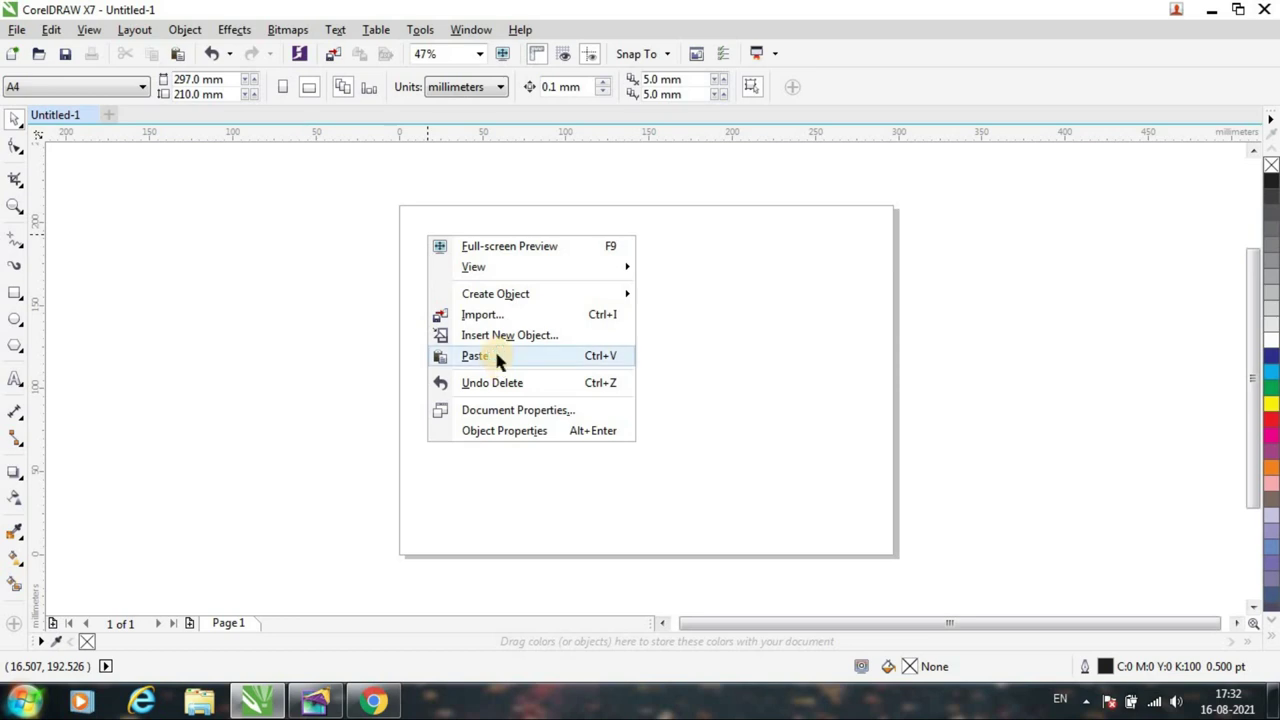
pyautogui.click(496, 358)
pyautogui.click(663, 391)
pyautogui.click(664, 352)
pyautogui.click(664, 352)
# Scale the pasted photo up to about 190 by 218 mm and place it around the middle of the page.
pyautogui.moveTo(651, 303); pyautogui.dragTo(603, 236)
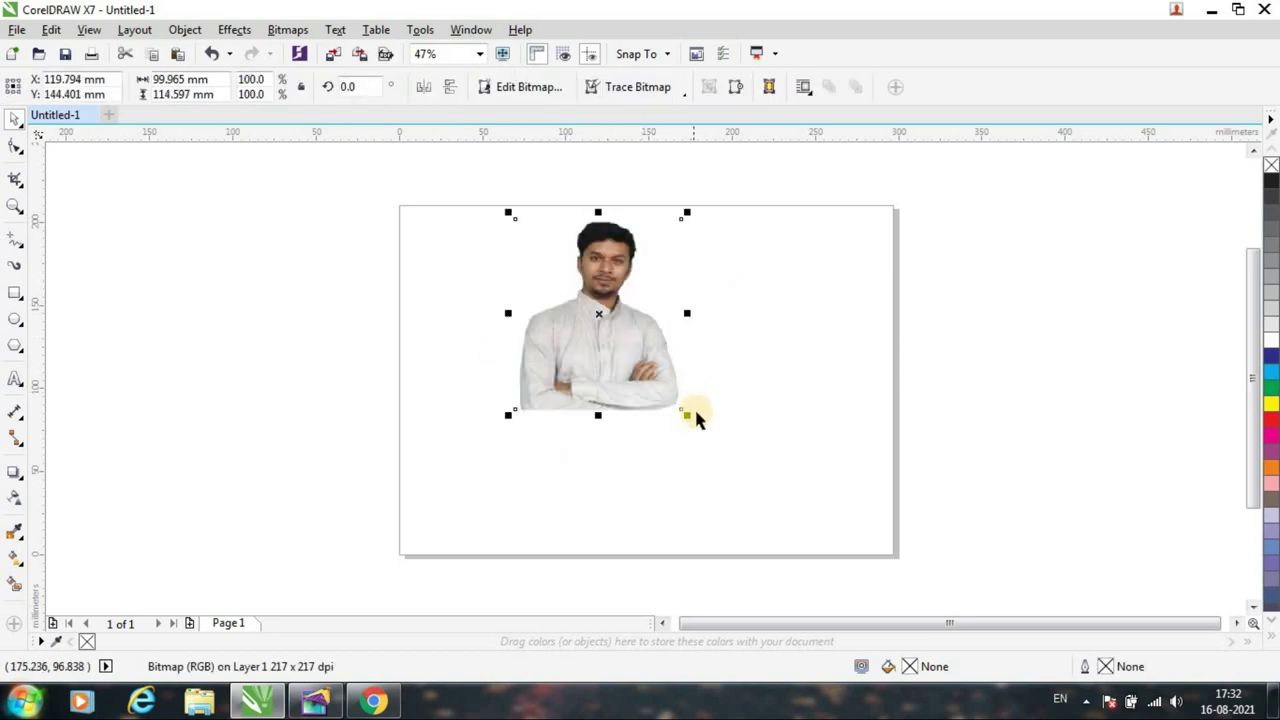
pyautogui.moveTo(690, 418); pyautogui.dragTo(783, 522)
pyautogui.click(591, 360)
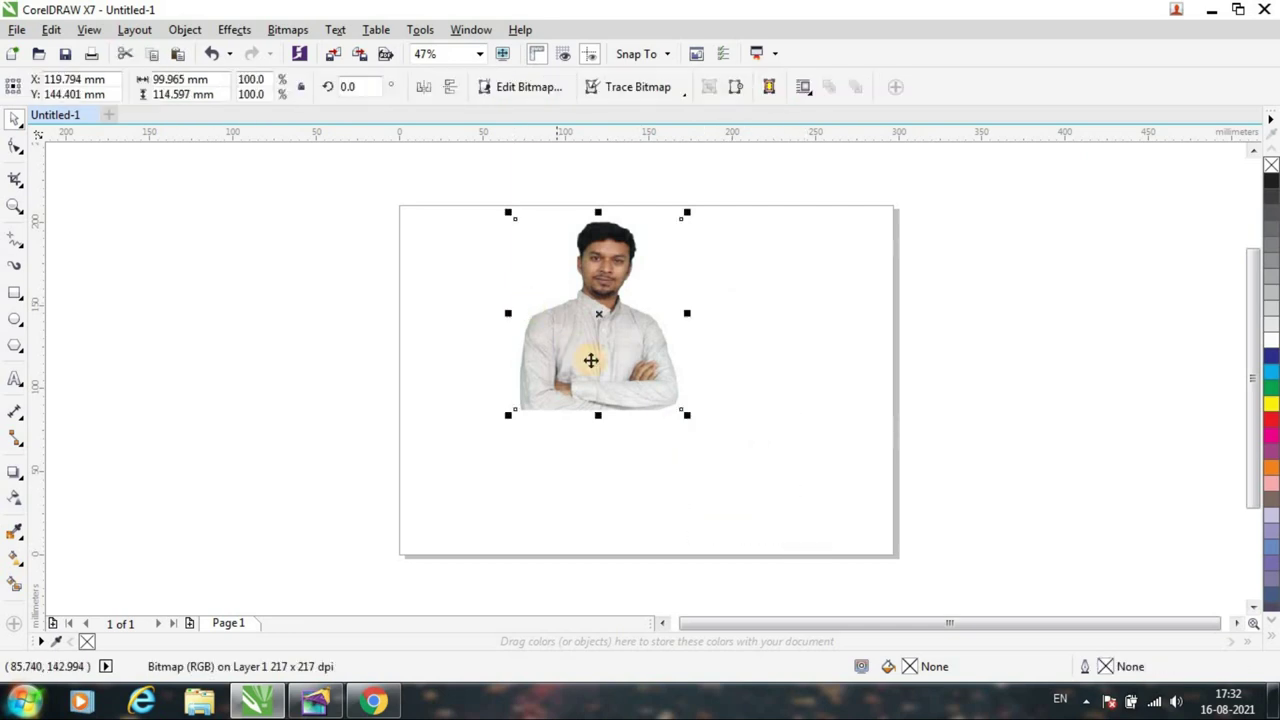
pyautogui.moveTo(690, 418); pyautogui.dragTo(870, 599)
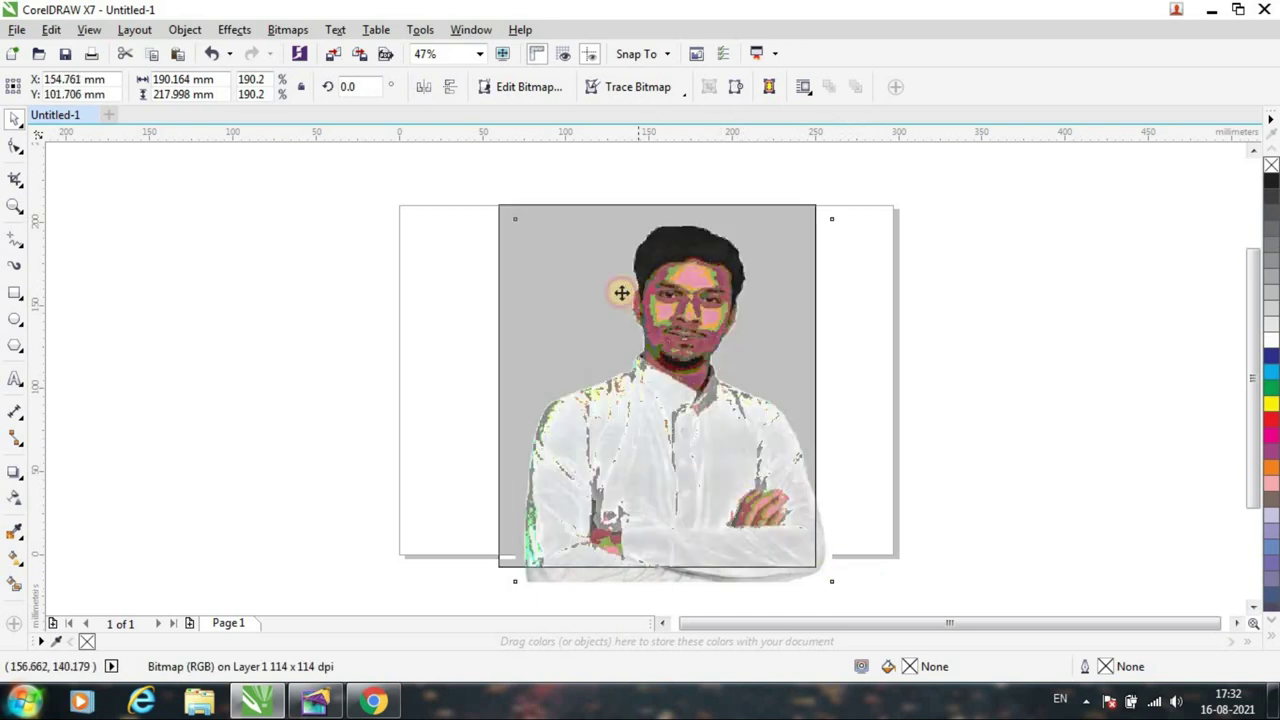
pyautogui.click(625, 294)
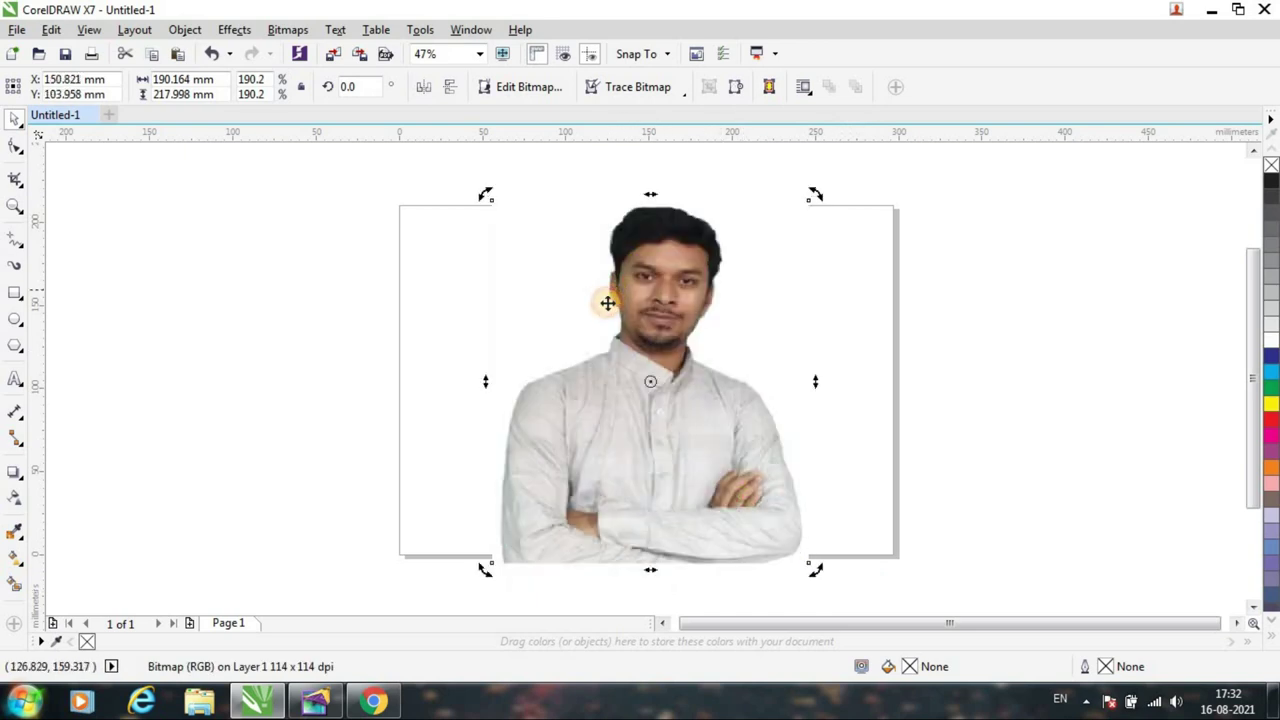
pyautogui.click(936, 313)
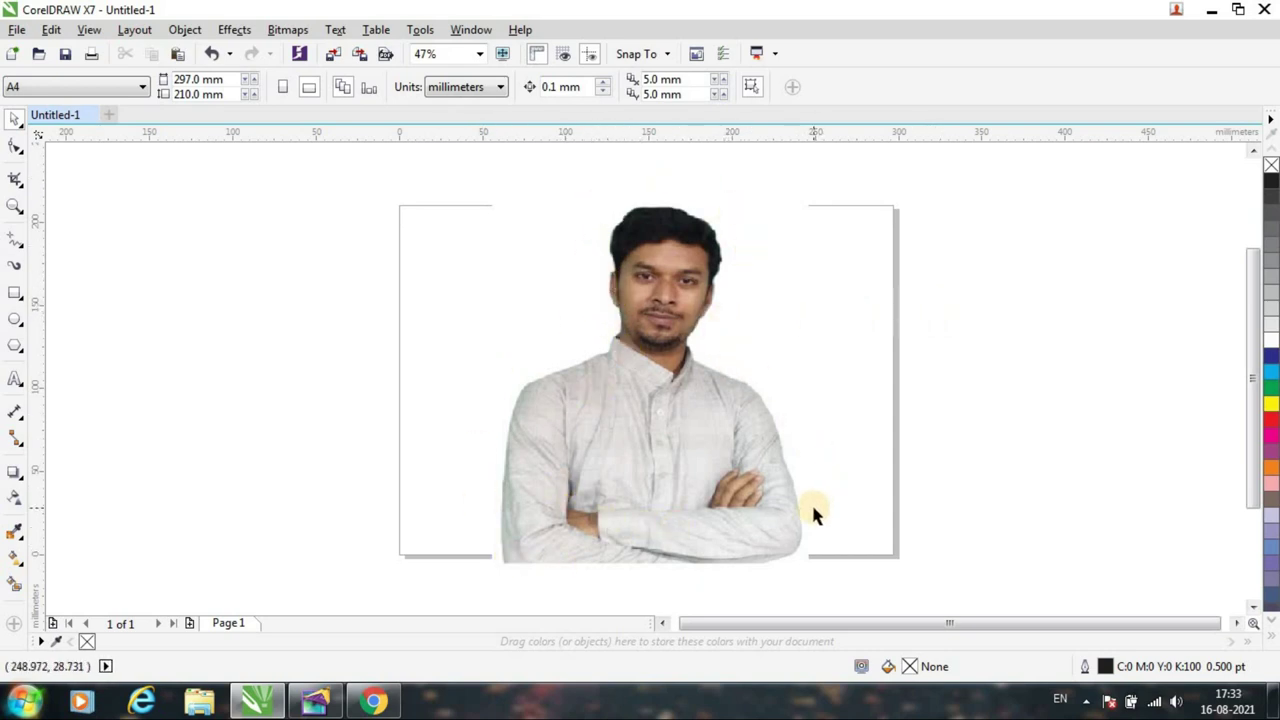
pyautogui.click(688, 475)
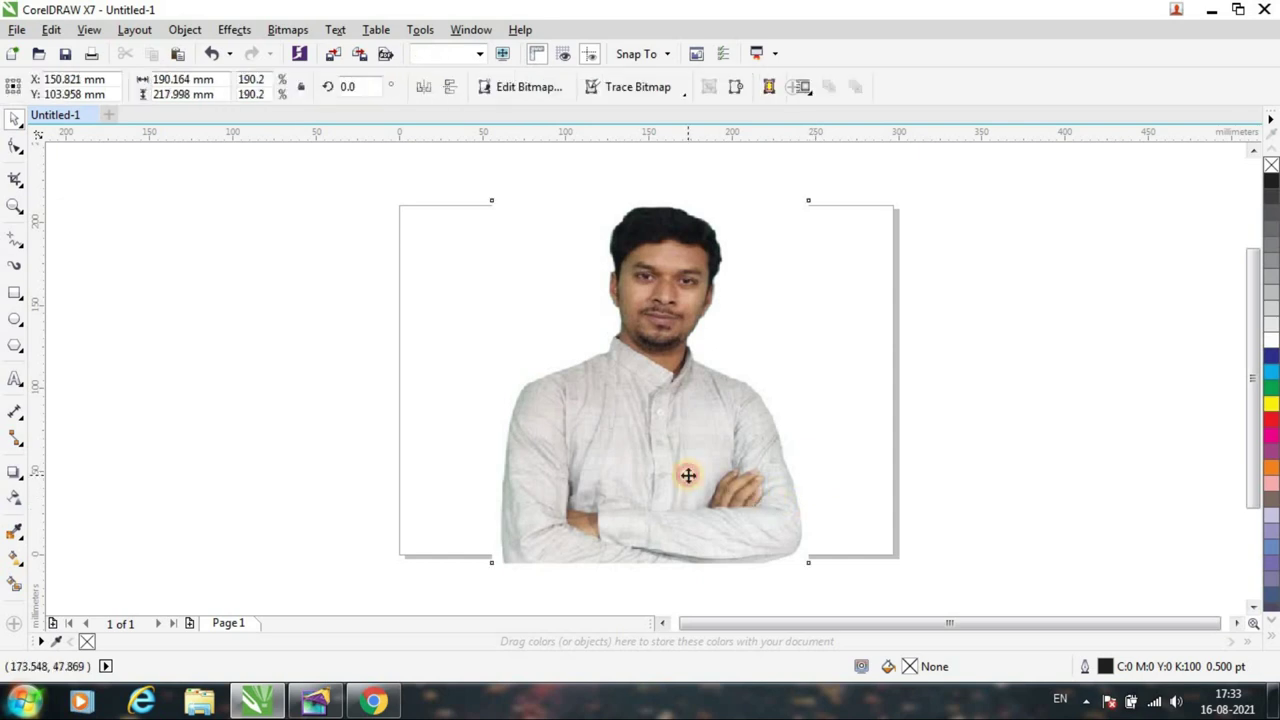
pyautogui.click(368, 368)
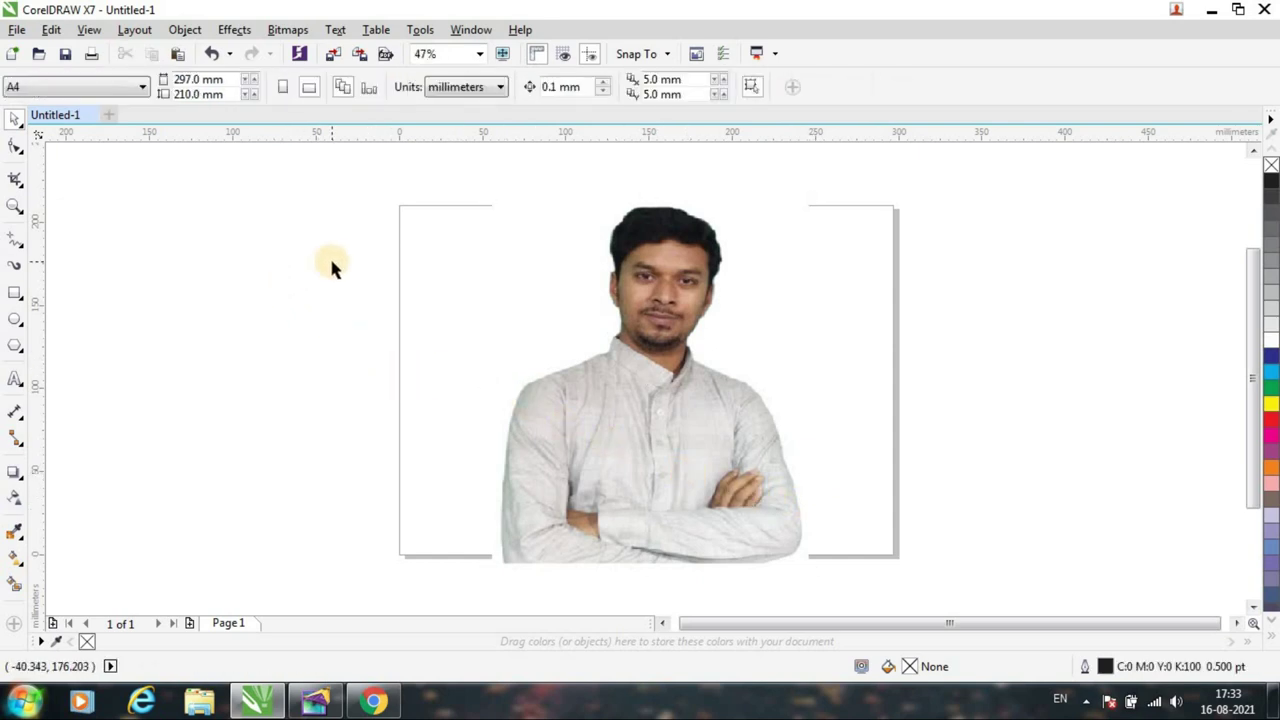
# Import "IMG_20200419_214727 copy" from the 20-10-18 folder beside the pasted photo, and enlarge it to about 176 by 234 mm.
pyautogui.click(20, 30)
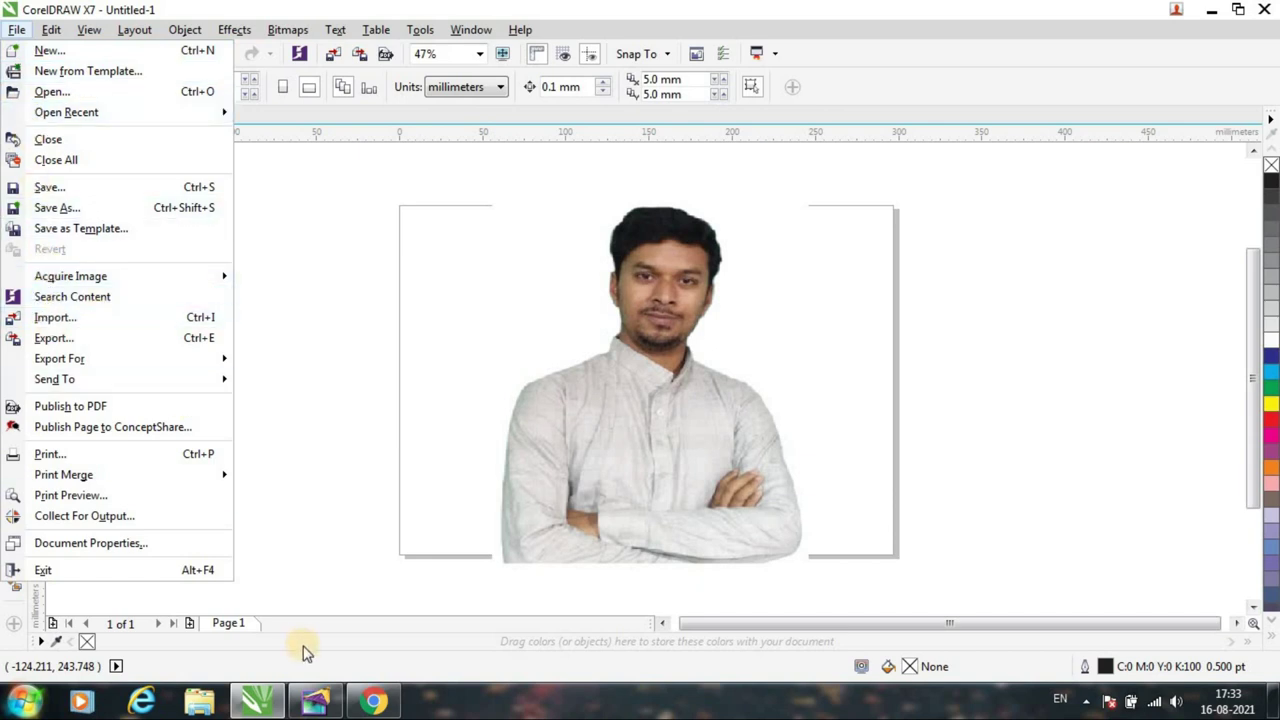
pyautogui.click(74, 322)
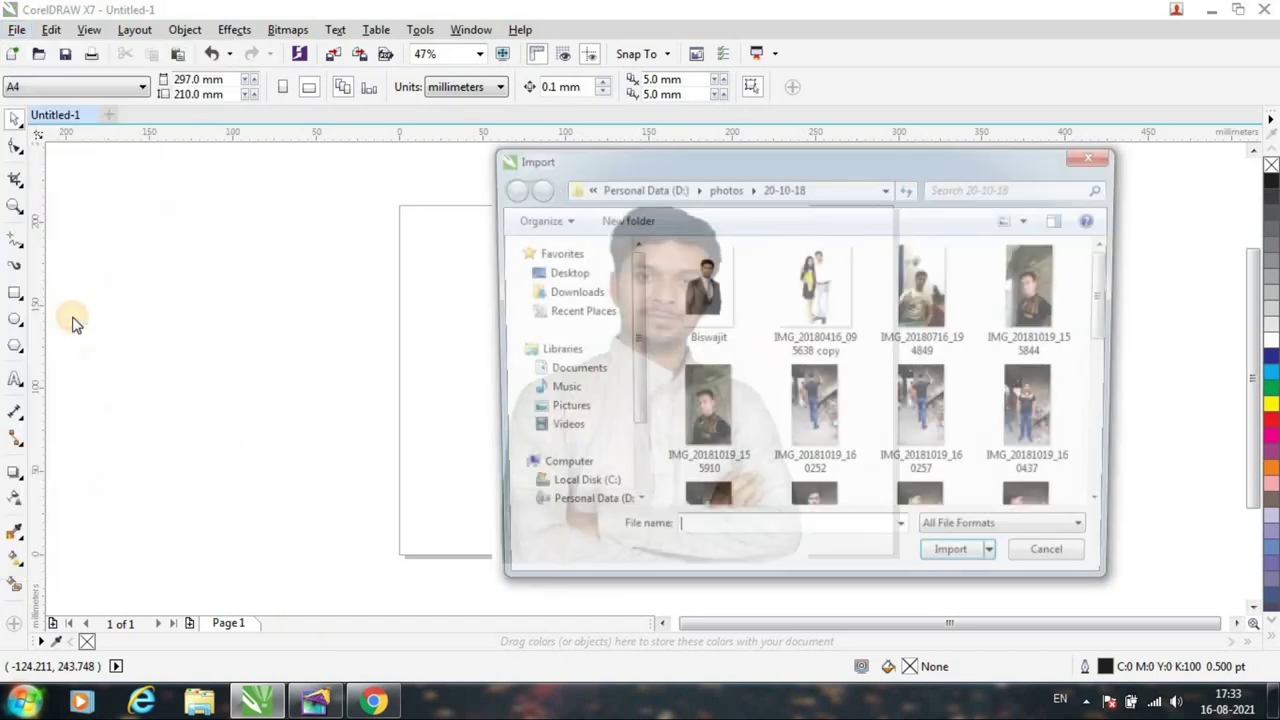
pyautogui.moveTo(1108, 263); pyautogui.dragTo(1088, 445)
pyautogui.click(726, 450)
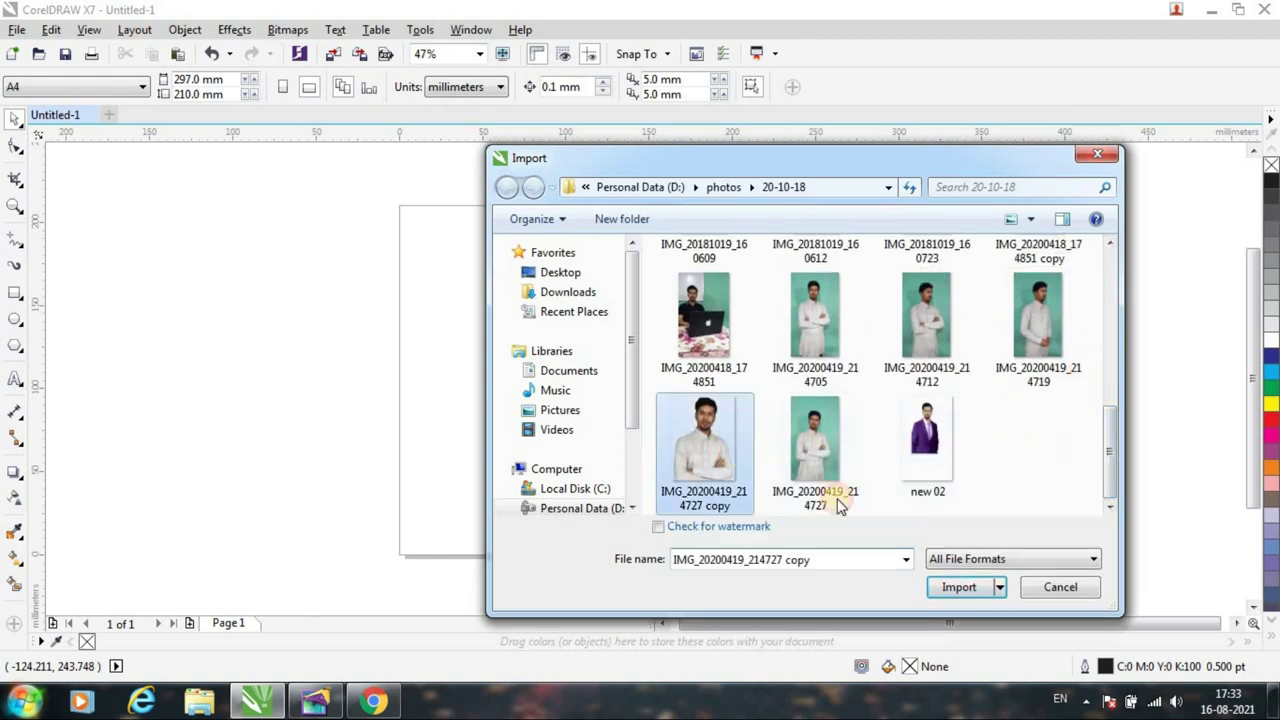
pyautogui.click(963, 588)
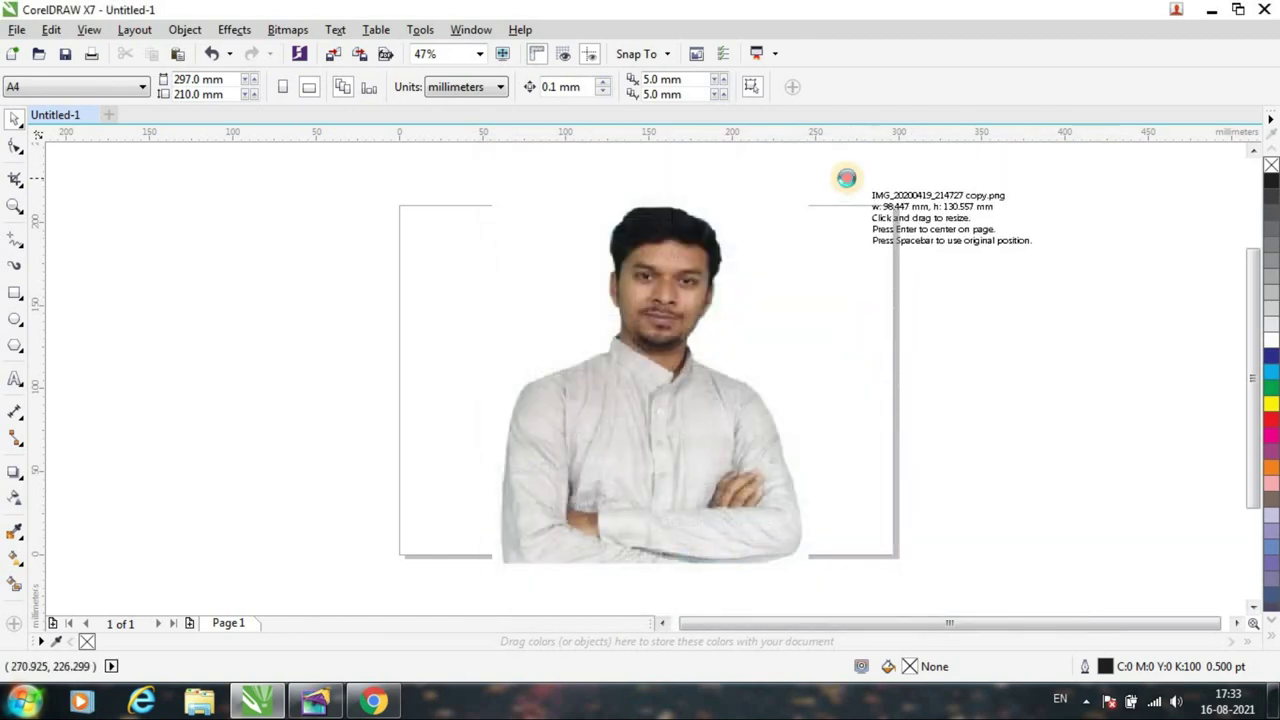
pyautogui.click(842, 174)
pyautogui.moveTo(1016, 401); pyautogui.dragTo(1172, 572)
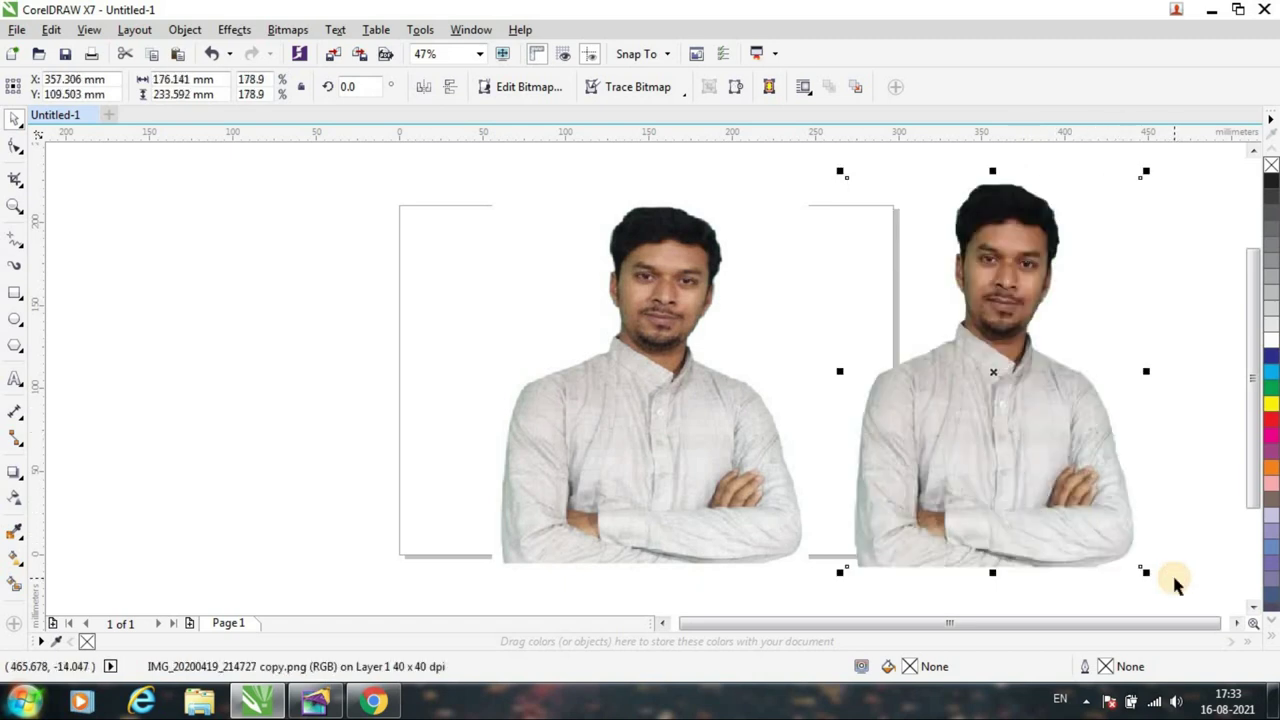
# Delete the earlier pasted photo and move the imported photo onto the page in its place.
pyautogui.click(659, 404)
pyautogui.press('Delete')
pyautogui.moveTo(966, 423); pyautogui.dragTo(555, 441)
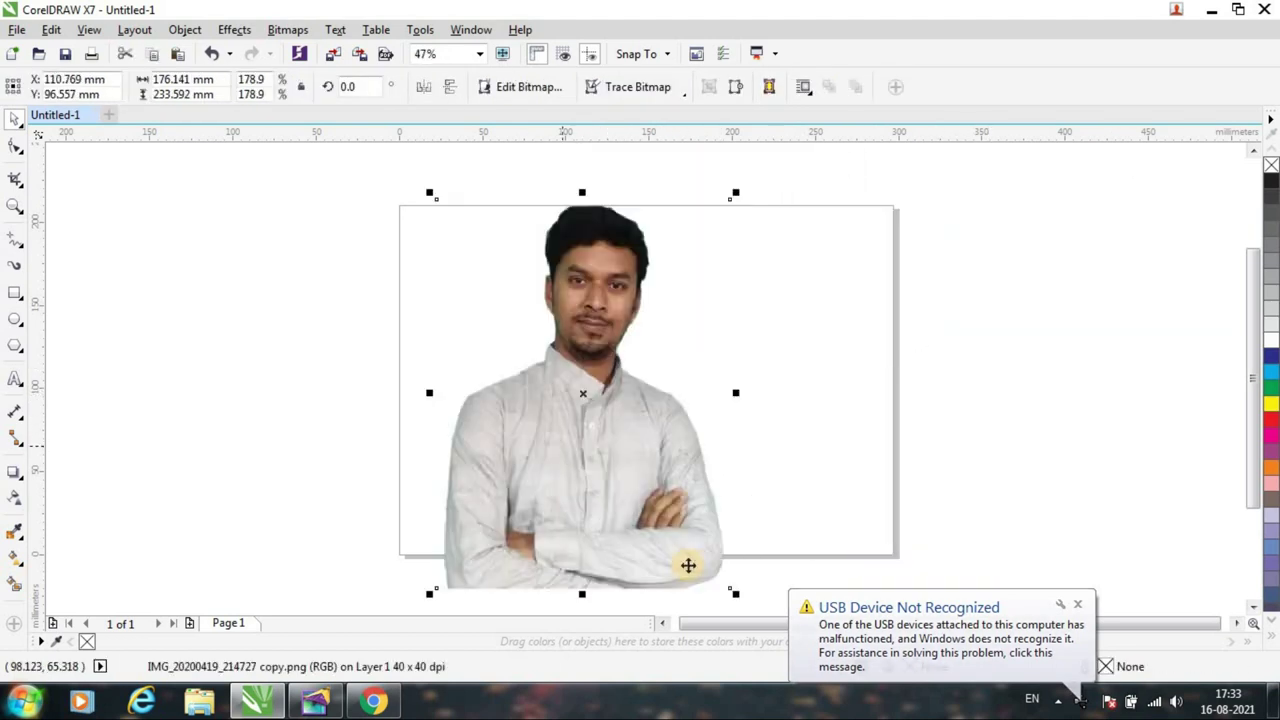
# Scale the imported photo down to about 154 by 204 mm to suit the page height.
pyautogui.moveTo(731, 586); pyautogui.dragTo(697, 545)
pyautogui.click(731, 591)
pyautogui.click(726, 595)
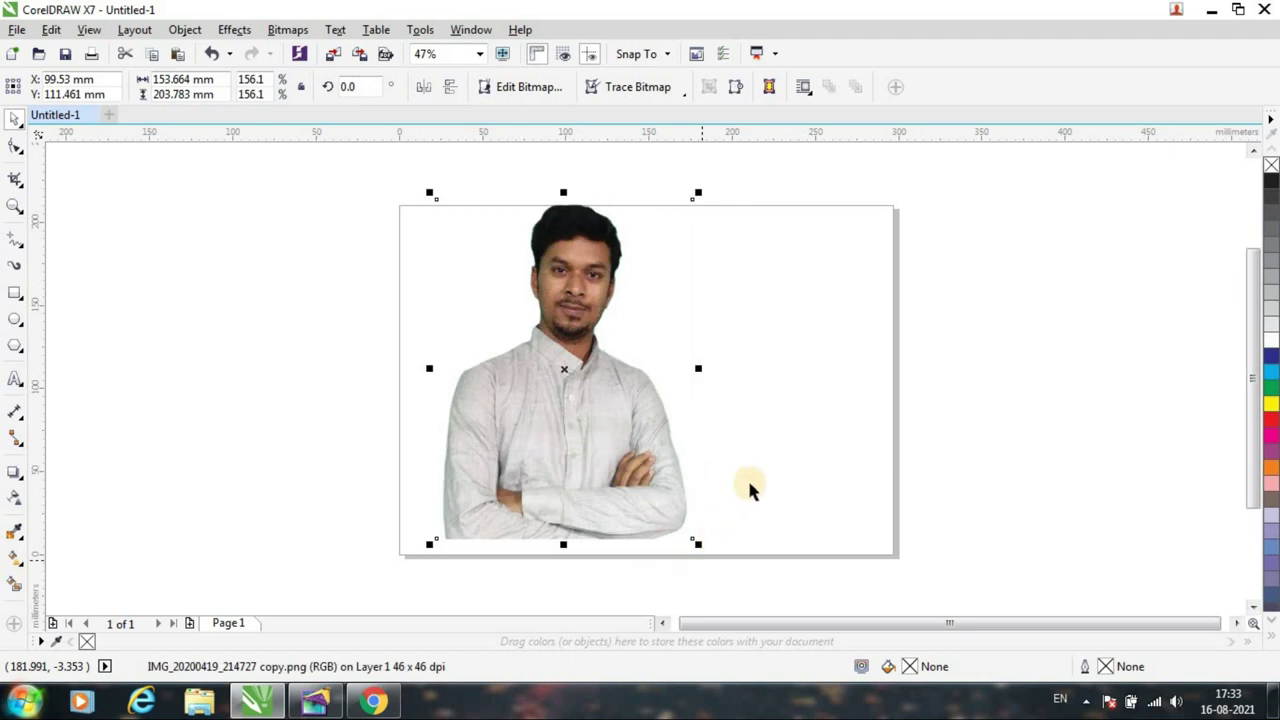
pyautogui.click(748, 477)
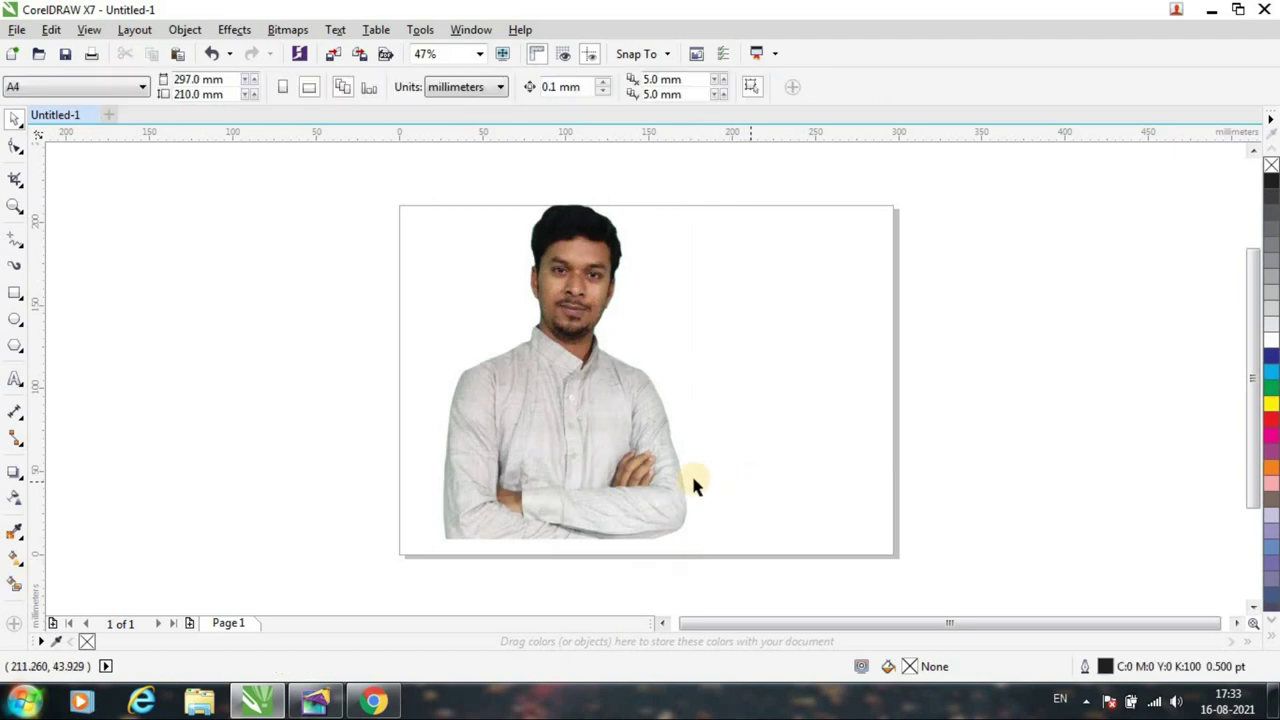
# Copy the resized imported photo to the clipboard.
pyautogui.click(531, 398)
pyautogui.rightClick(534, 410)
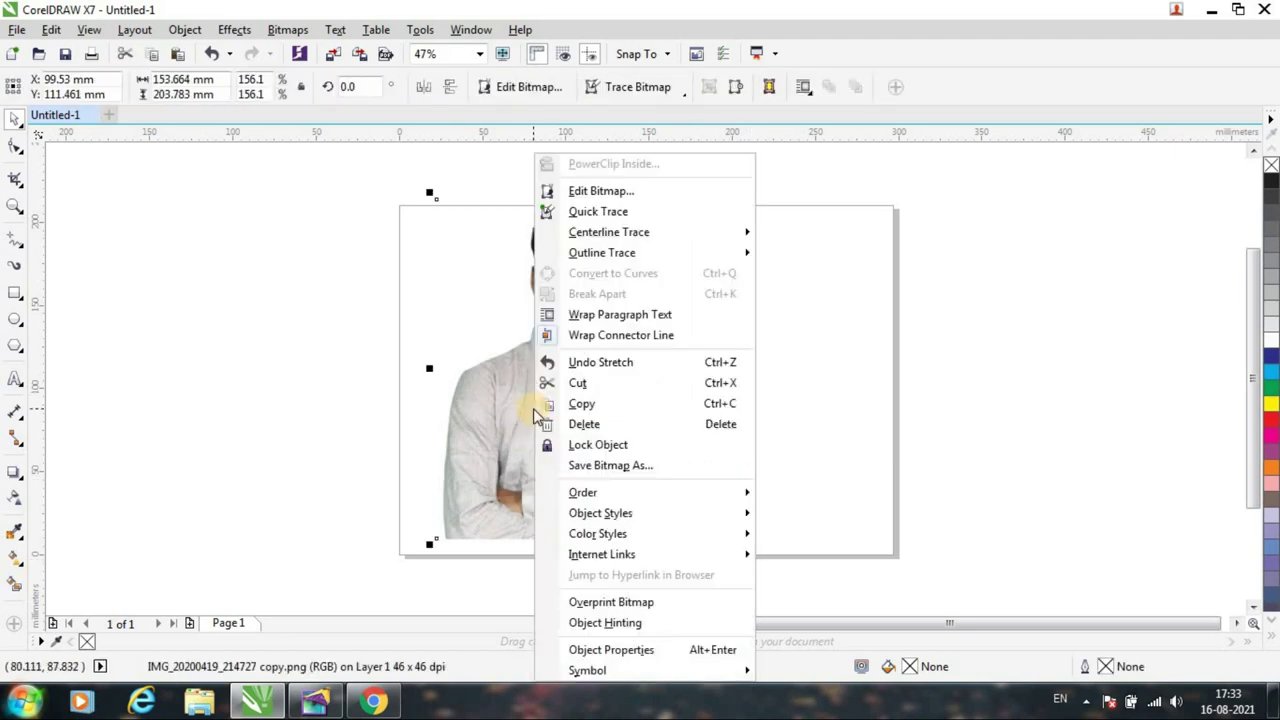
pyautogui.click(500, 414)
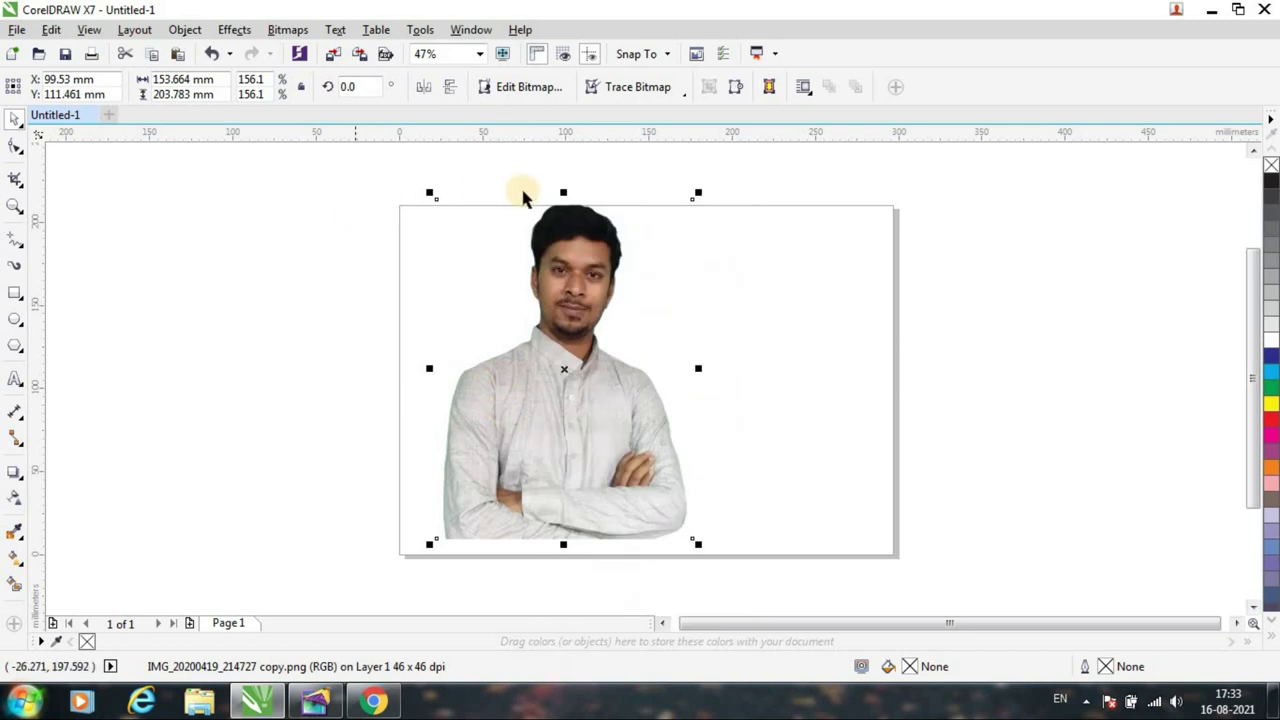
pyautogui.rightClick(520, 420)
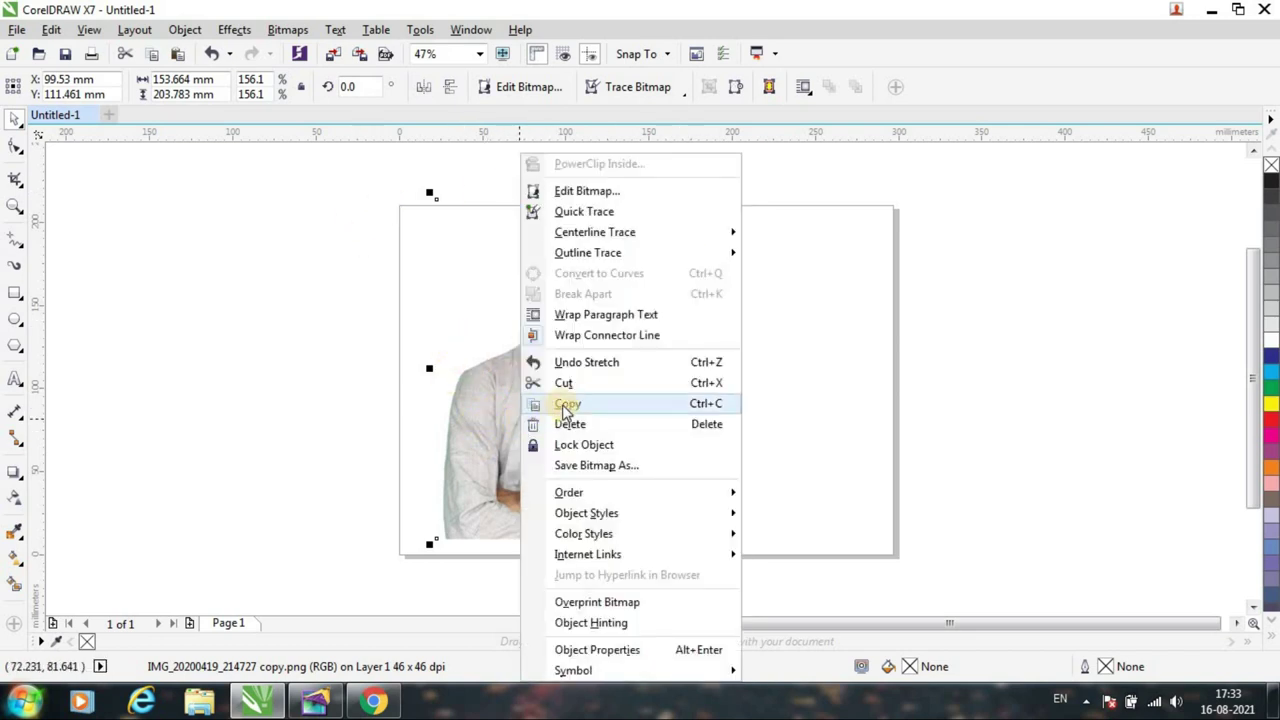
pyautogui.click(565, 406)
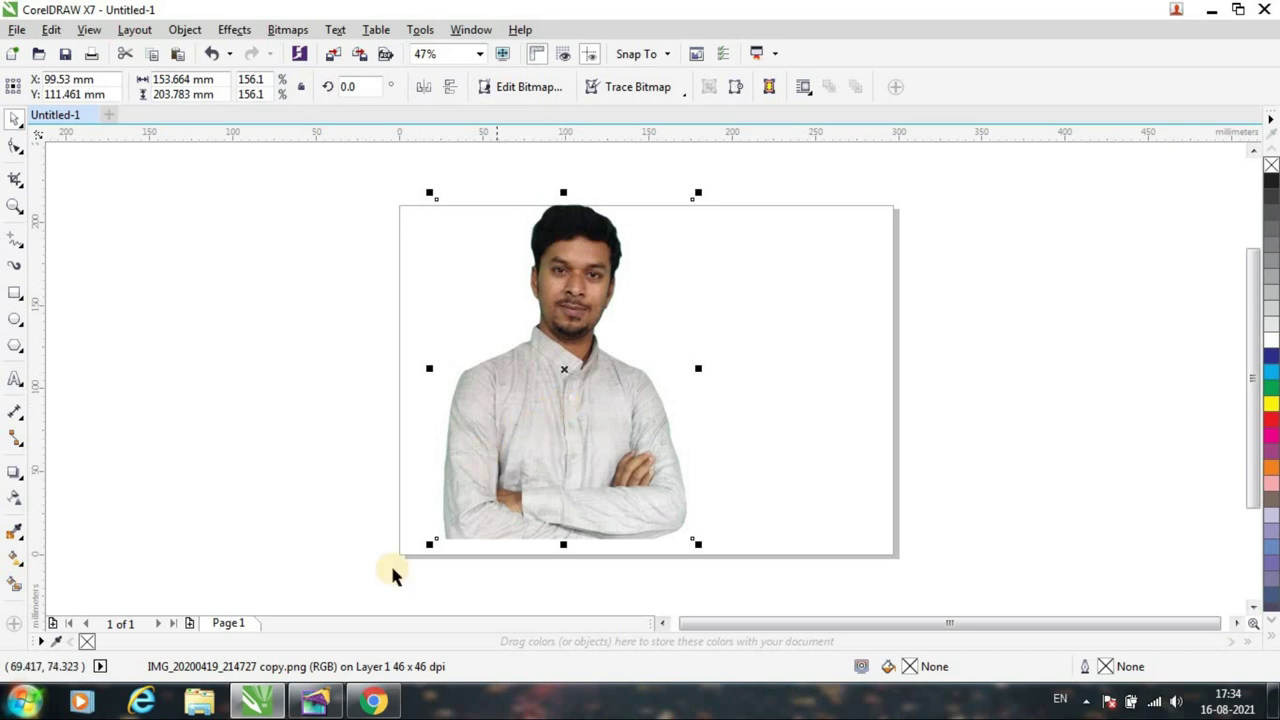
# Switch to PageMaker, paste the copied photo, and move it onto the page beside the enlarged photo.
pyautogui.click(316, 700)
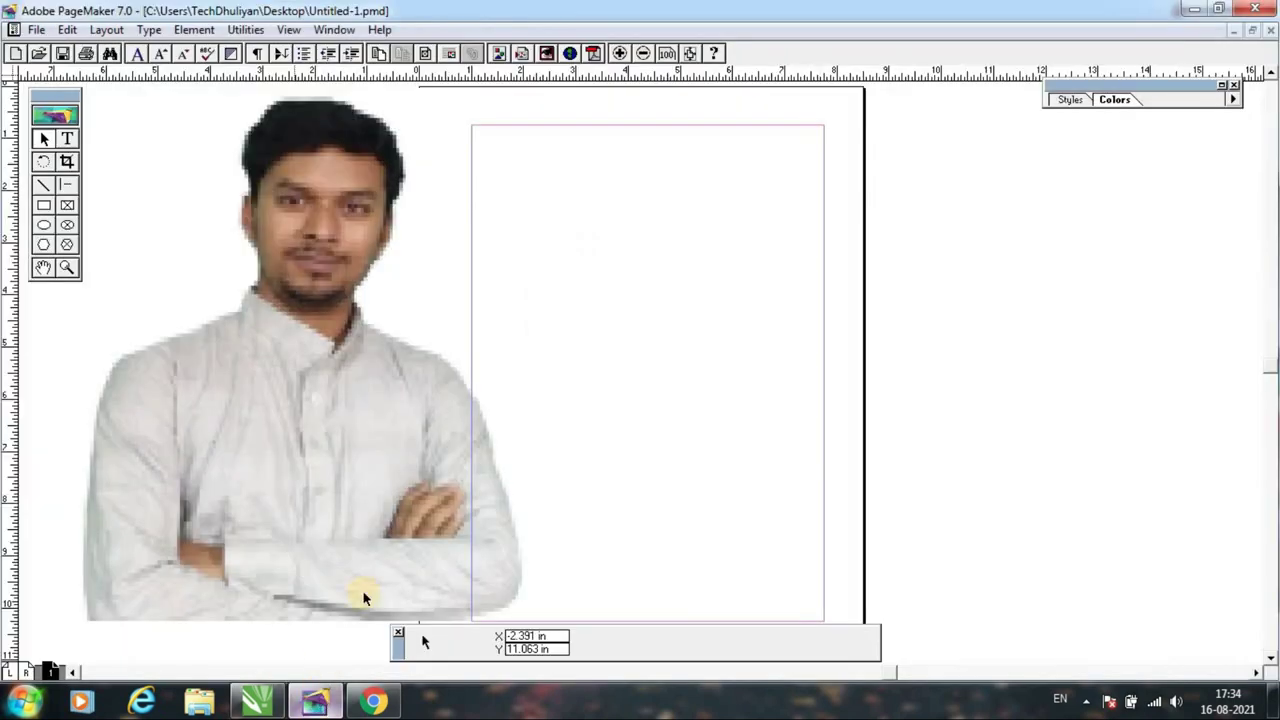
pyautogui.rightClick(621, 160)
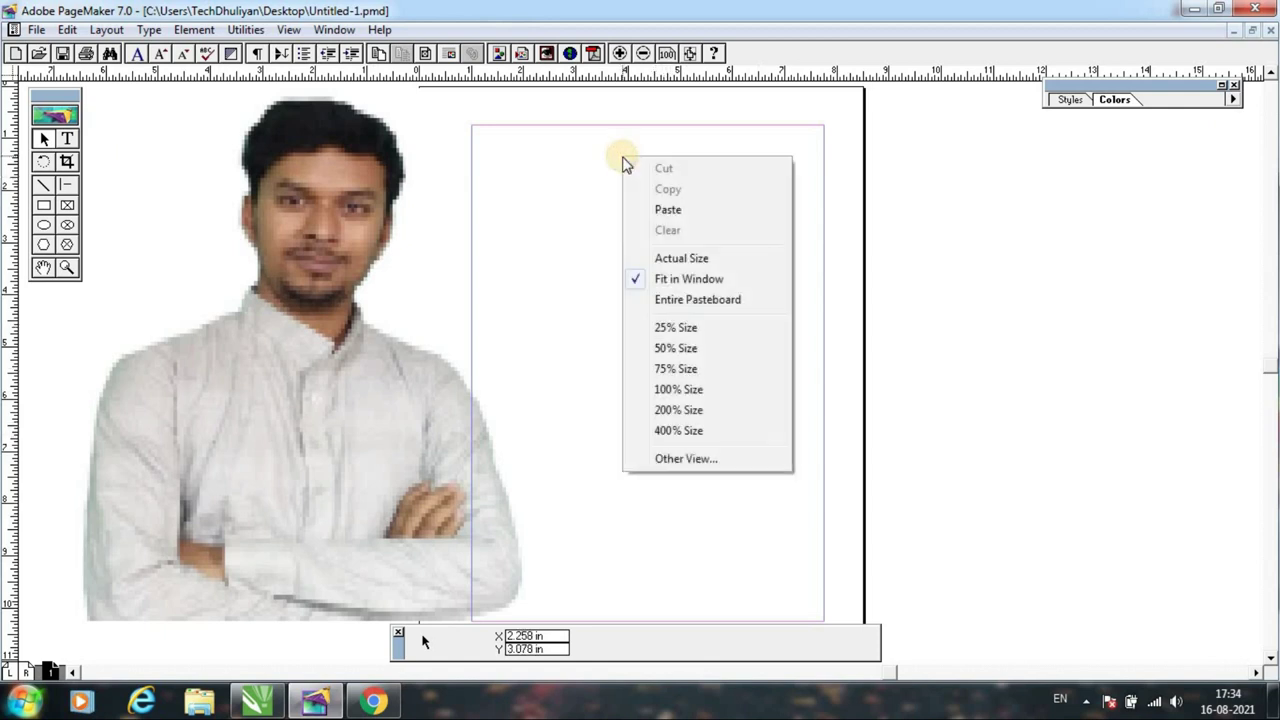
pyautogui.click(699, 210)
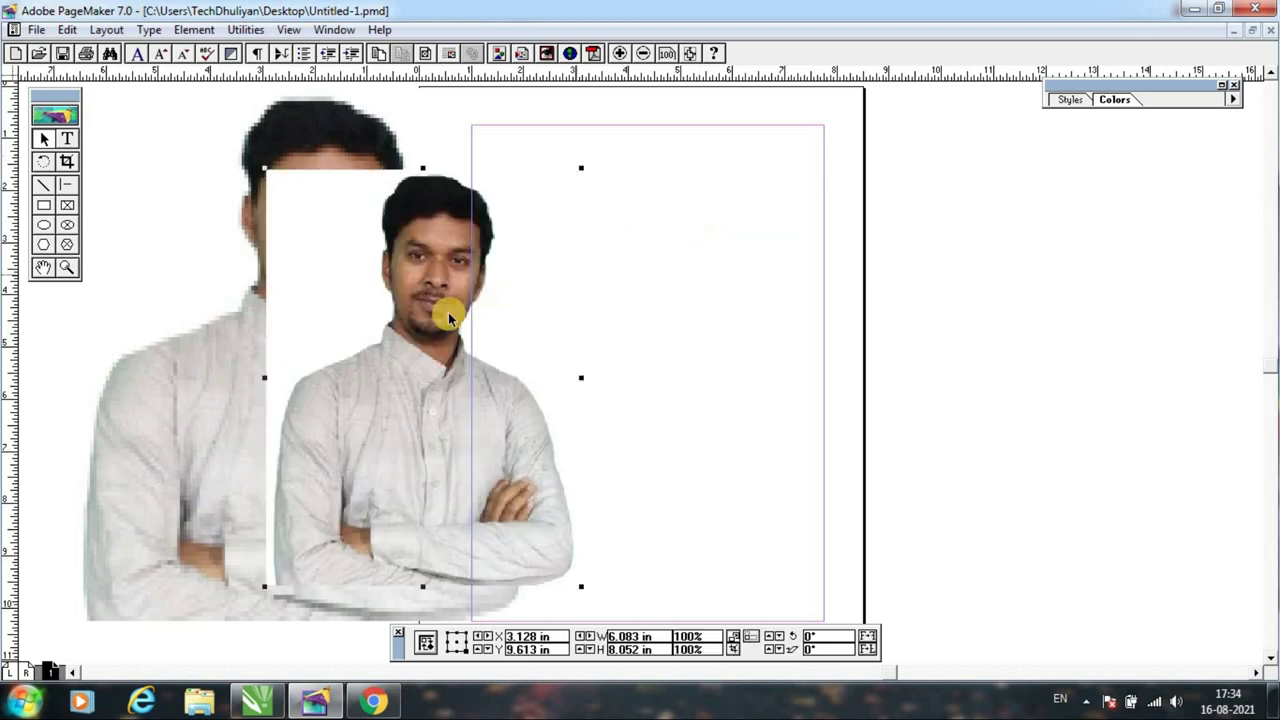
pyautogui.moveTo(463, 314); pyautogui.dragTo(664, 276)
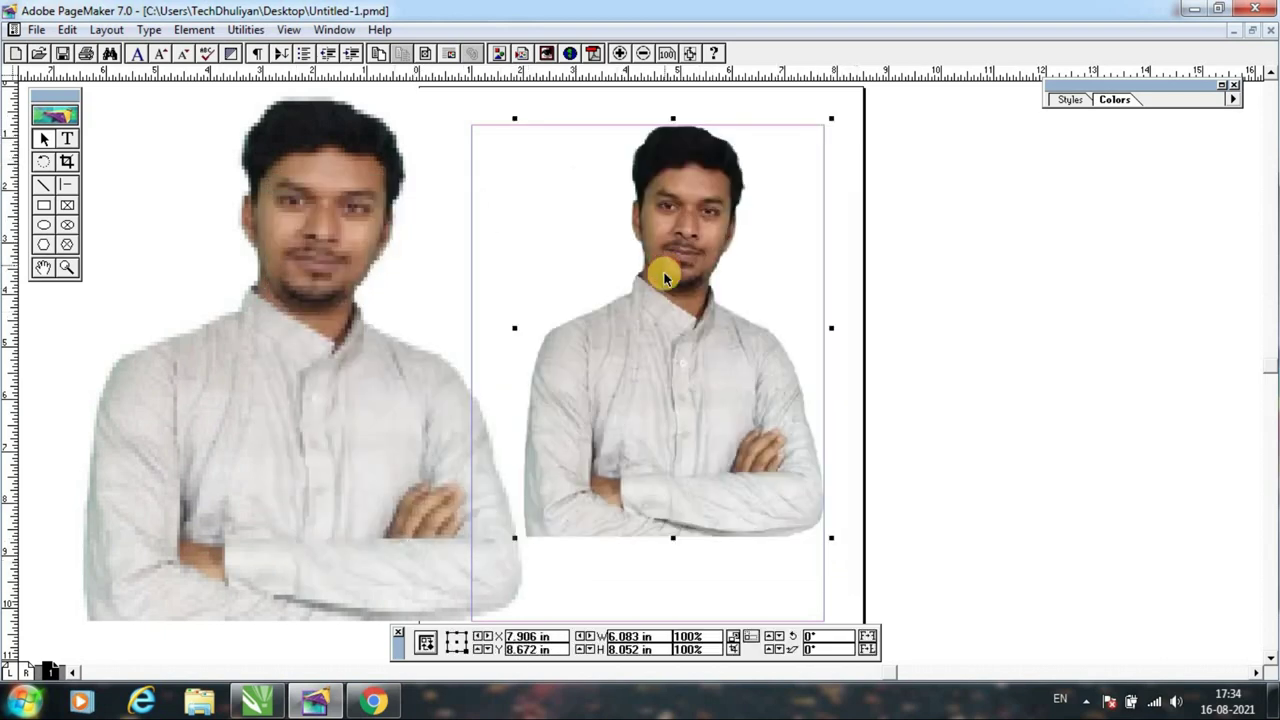
# Enlarge the pasted photo to about 8.72 by 10.27 in and move it over the page's right edge.
pyautogui.moveTo(831, 537); pyautogui.dragTo(969, 652)
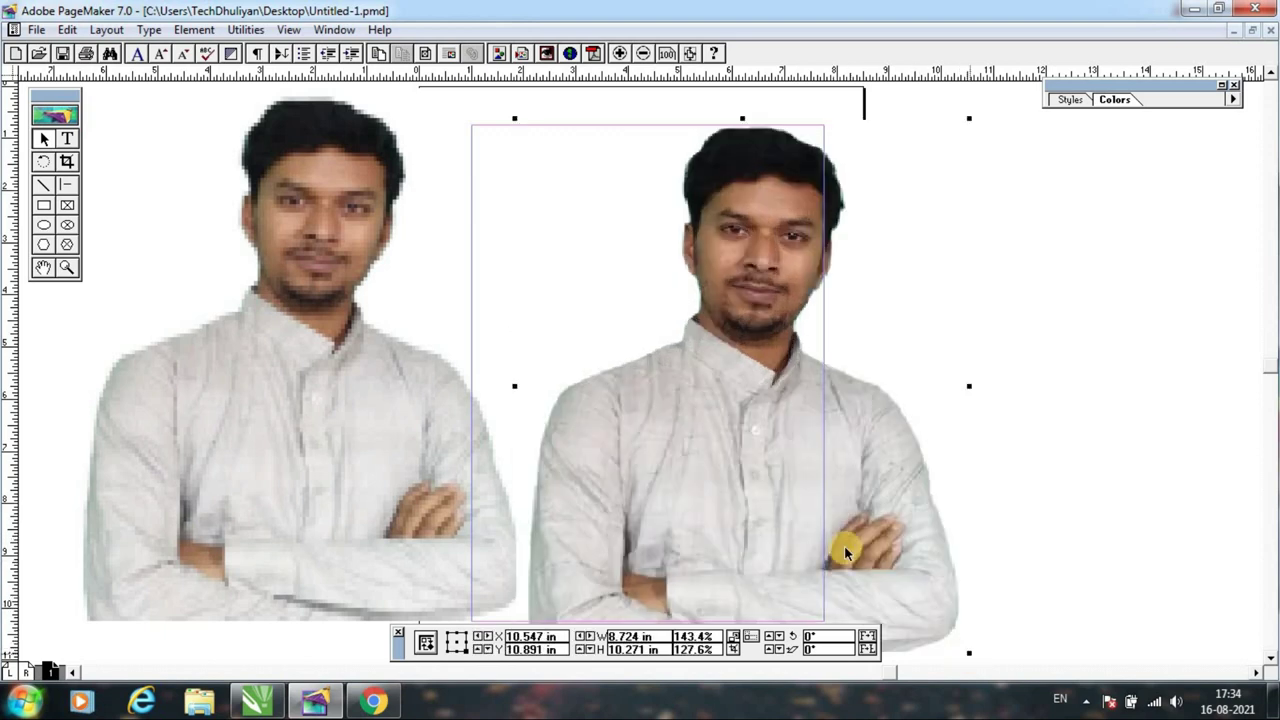
pyautogui.moveTo(789, 474); pyautogui.dragTo(984, 451)
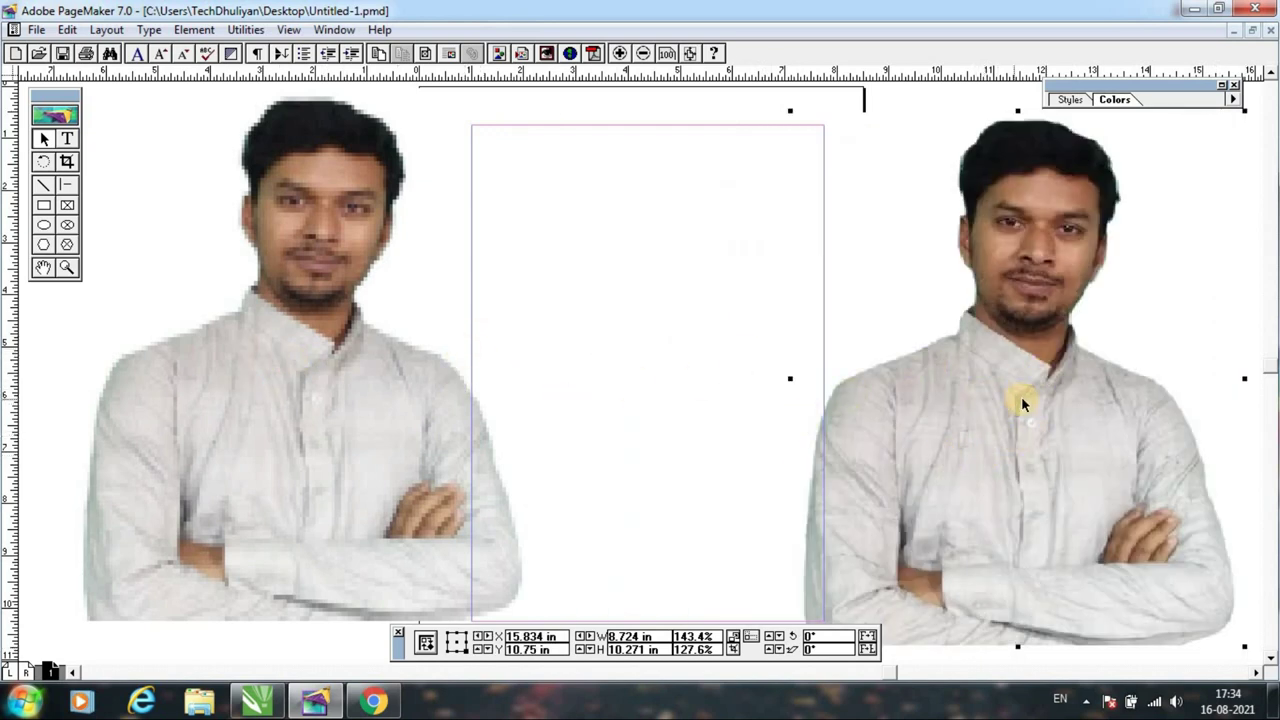
pyautogui.moveTo(1008, 402); pyautogui.dragTo(998, 401)
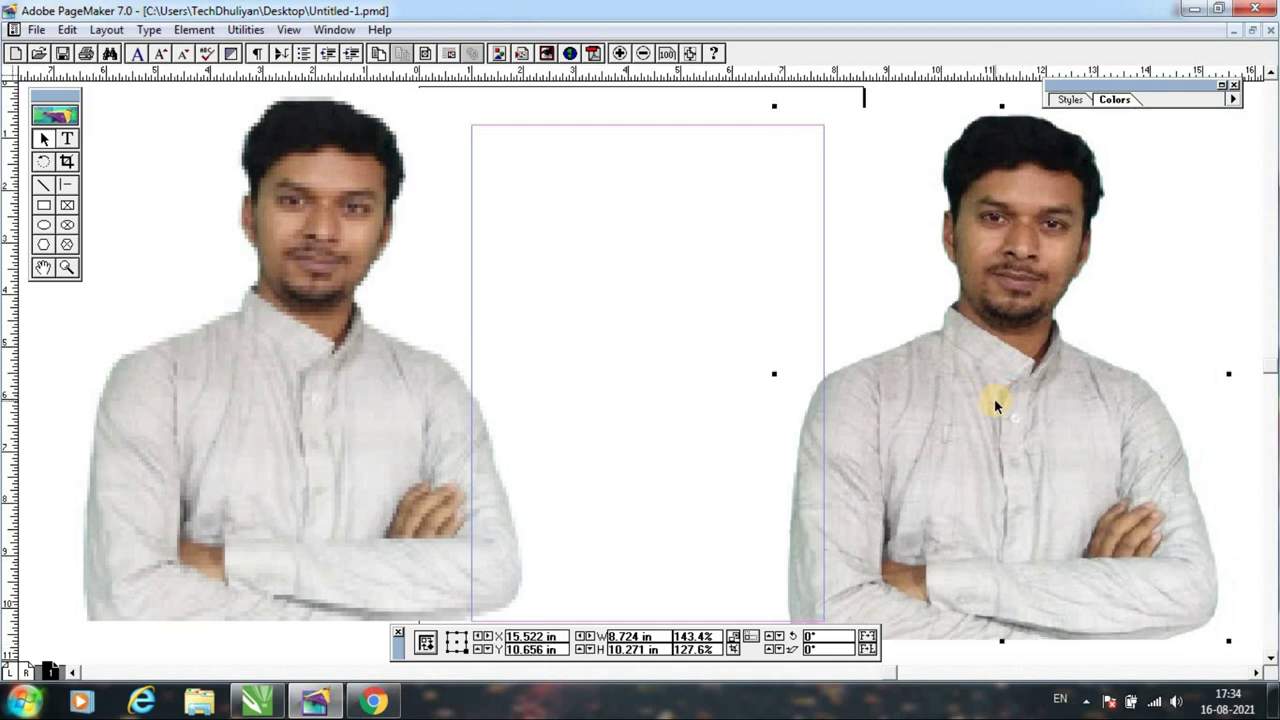
# Delete the pasted photo from the page and paste the copied photo again as an Enhanced metafile.
pyautogui.press('Delete')
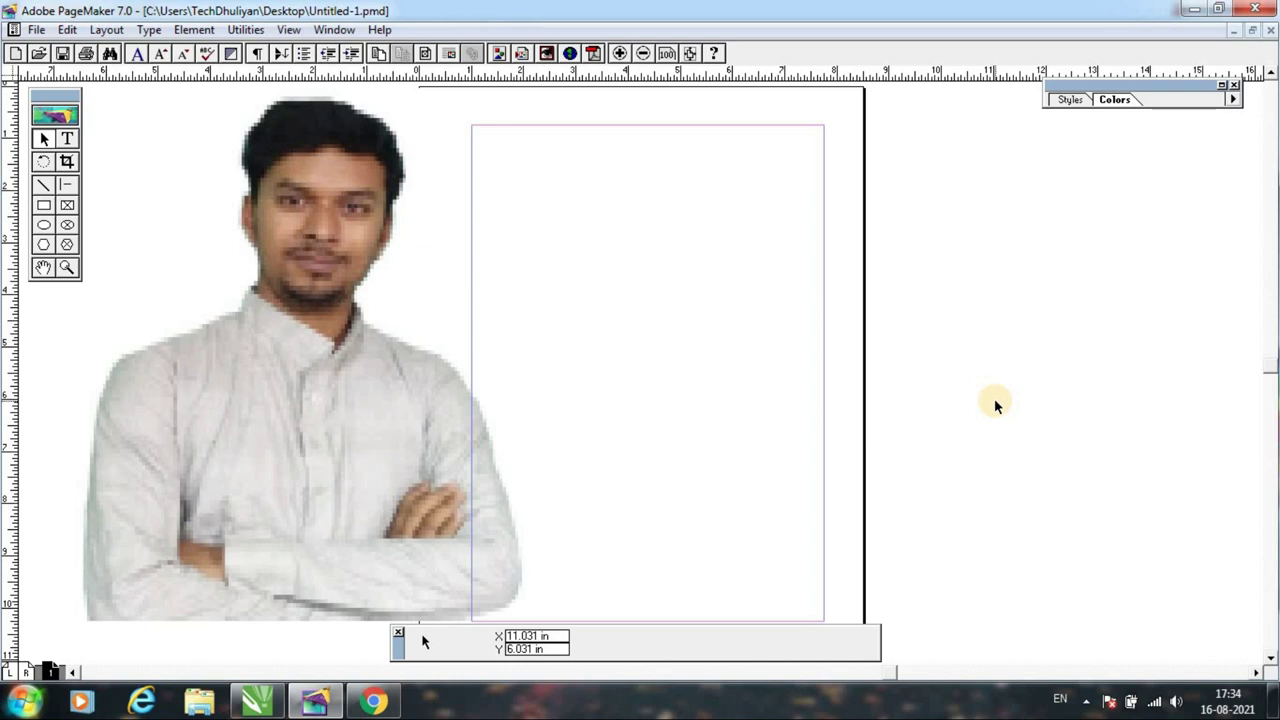
pyautogui.click(645, 312)
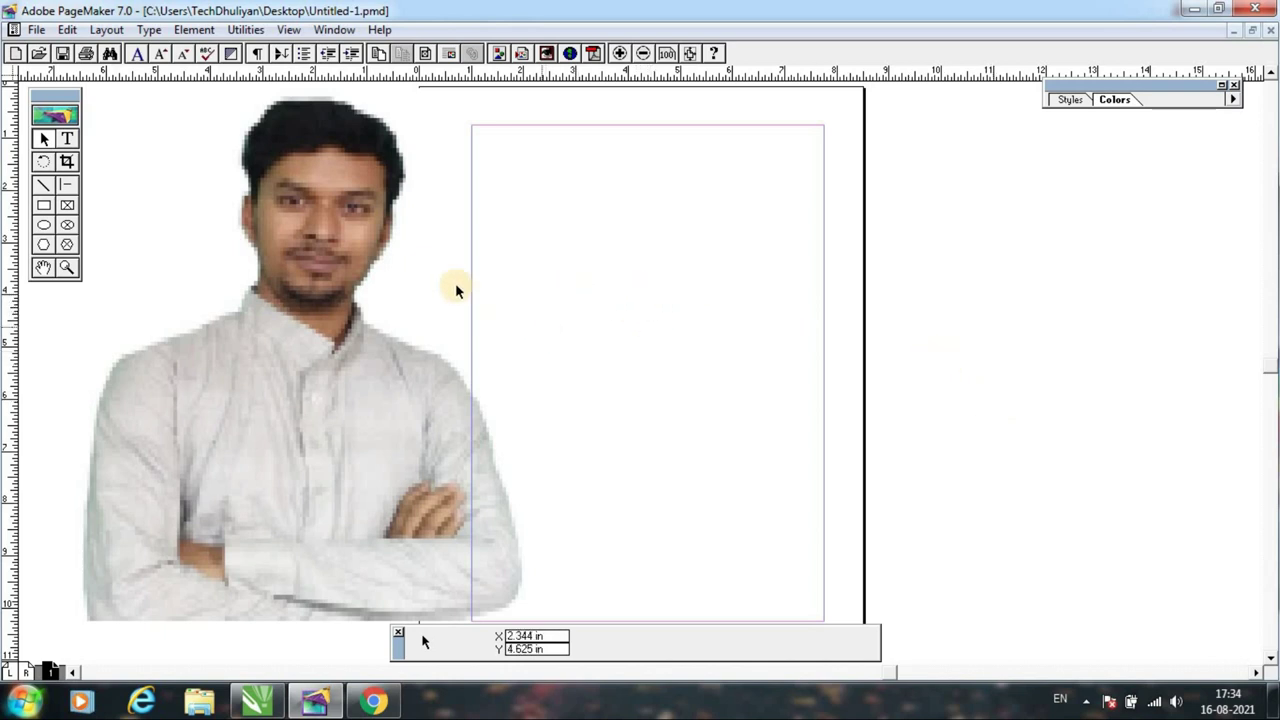
pyautogui.click(68, 30)
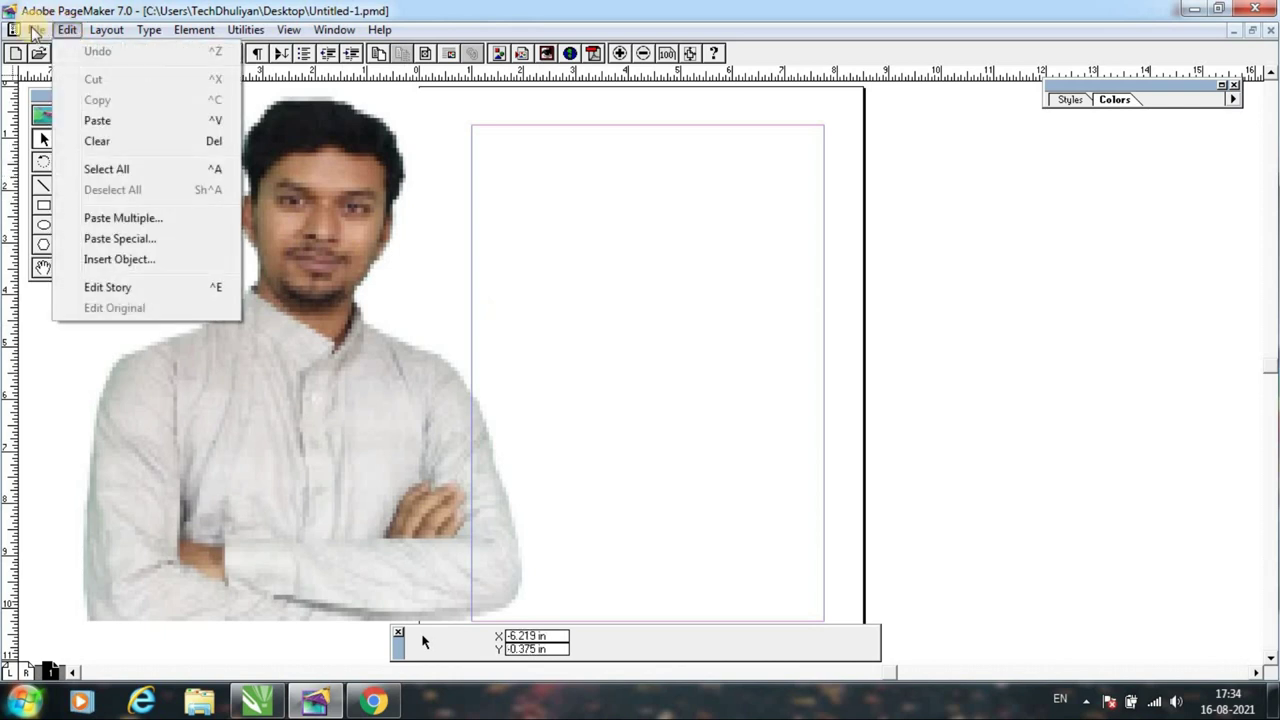
pyautogui.press('Left')
pyautogui.press('Right')
pyautogui.press('Right')
pyautogui.press('Right')
pyautogui.press('Right')
pyautogui.press('Left')
pyautogui.press('Left')
pyautogui.press('Left')
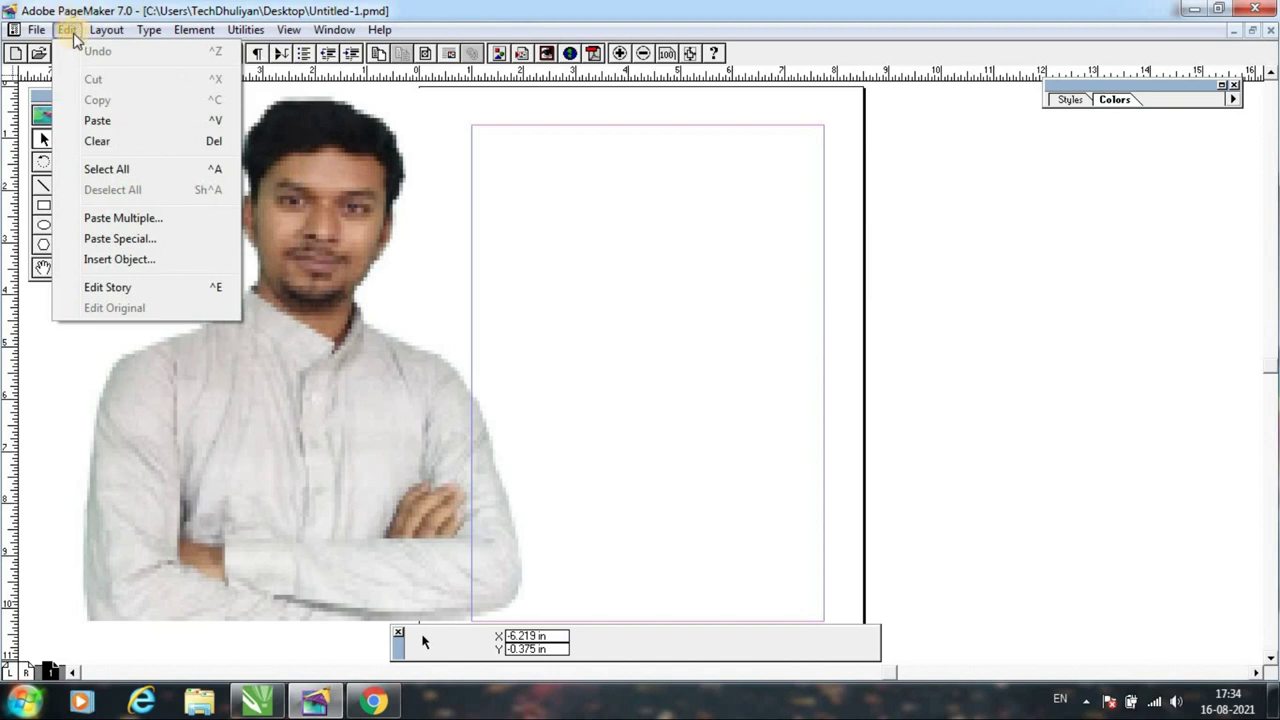
pyautogui.click(157, 245)
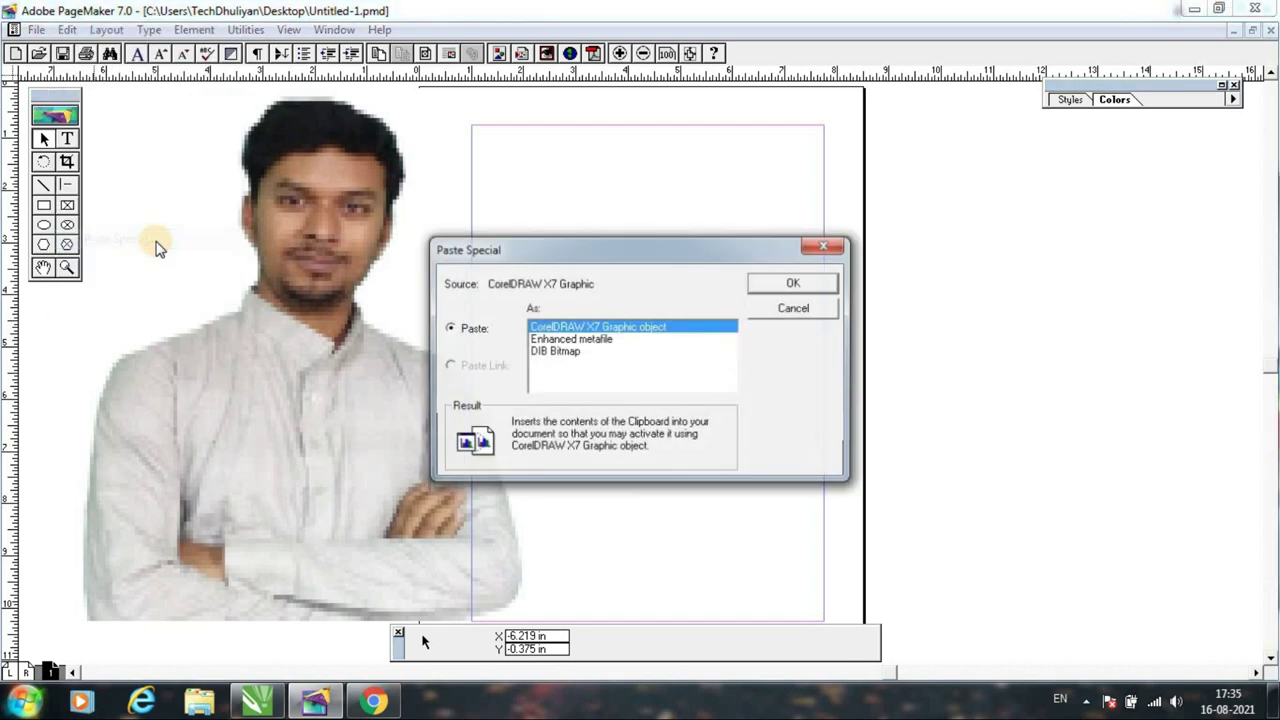
pyautogui.moveTo(691, 251); pyautogui.dragTo(912, 225)
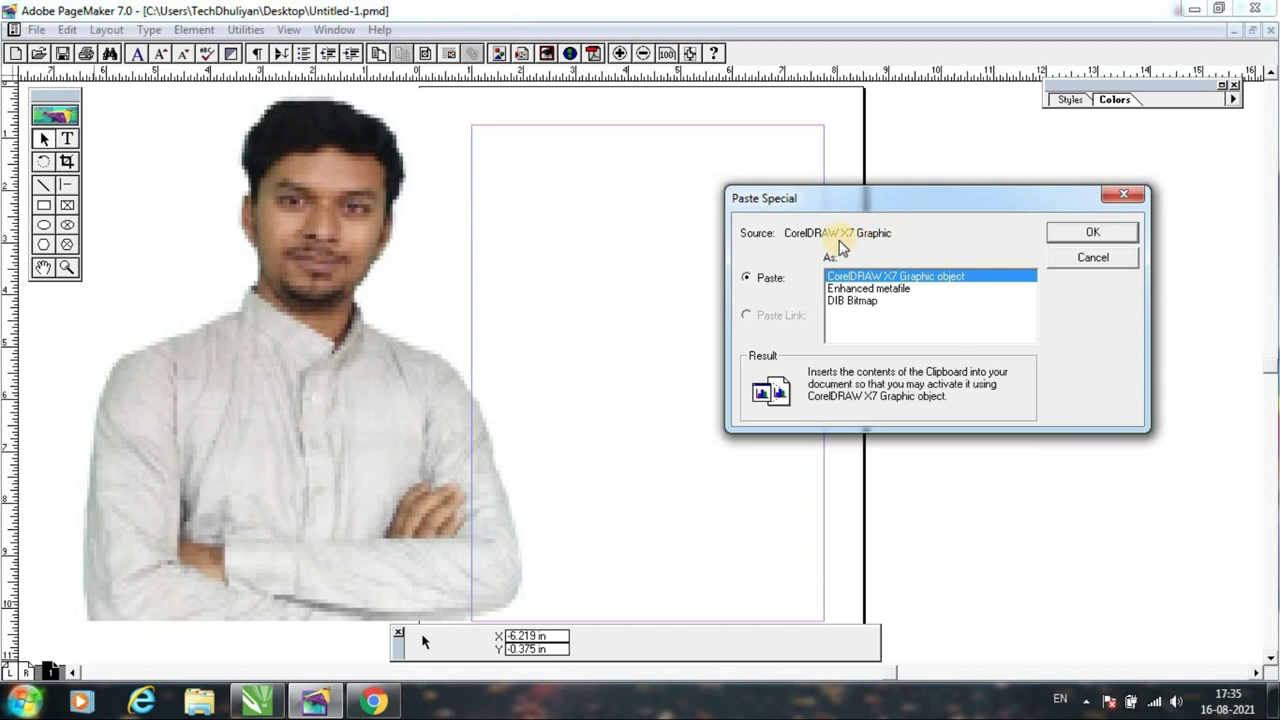
pyautogui.click(893, 289)
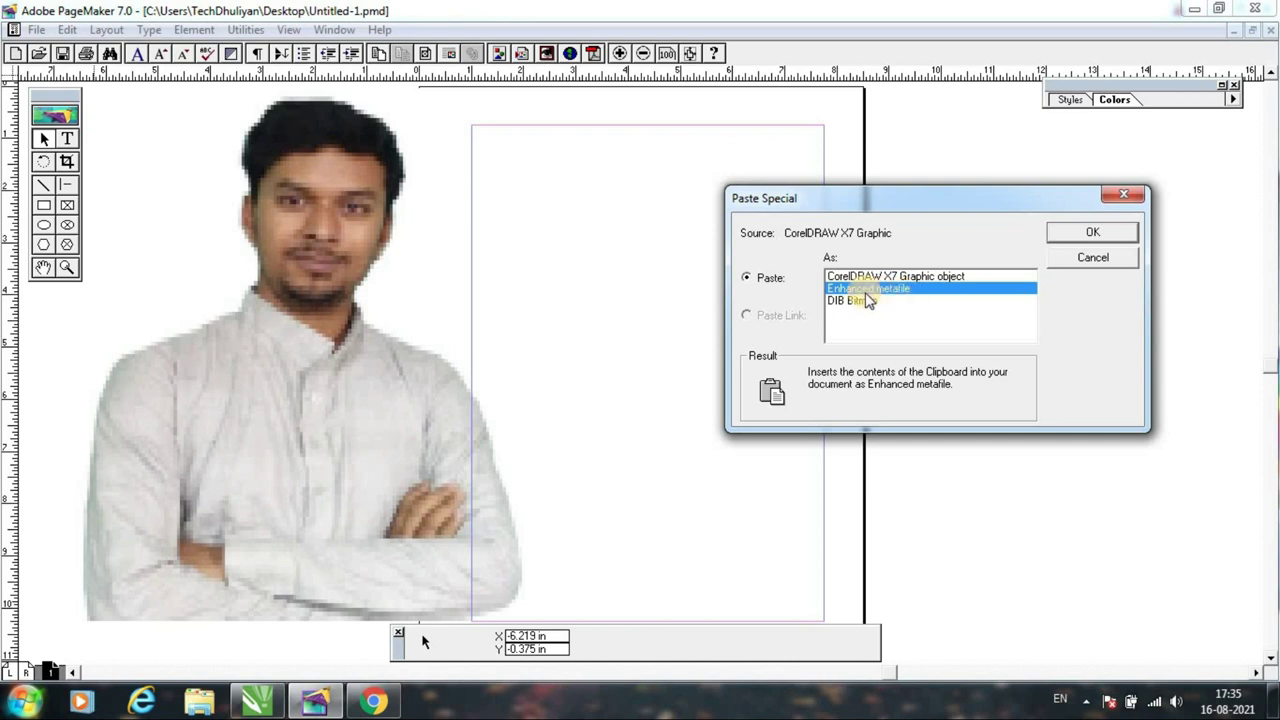
pyautogui.click(1100, 232)
# Enlarge the metafile photo to about 7.25 by 9.39 in and place it at the page's right edge, opposite the pixelated photo.
pyautogui.moveTo(580, 439); pyautogui.dragTo(665, 175)
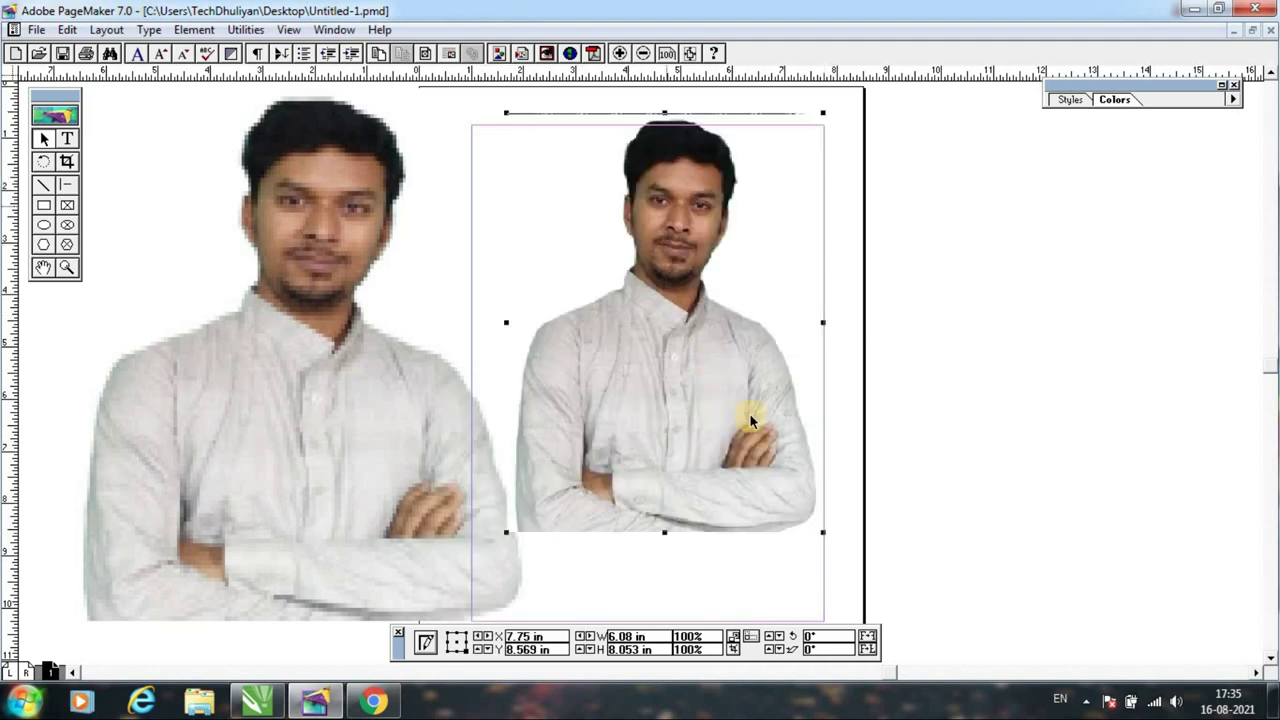
pyautogui.moveTo(822, 532); pyautogui.dragTo(887, 605)
pyautogui.click(992, 366)
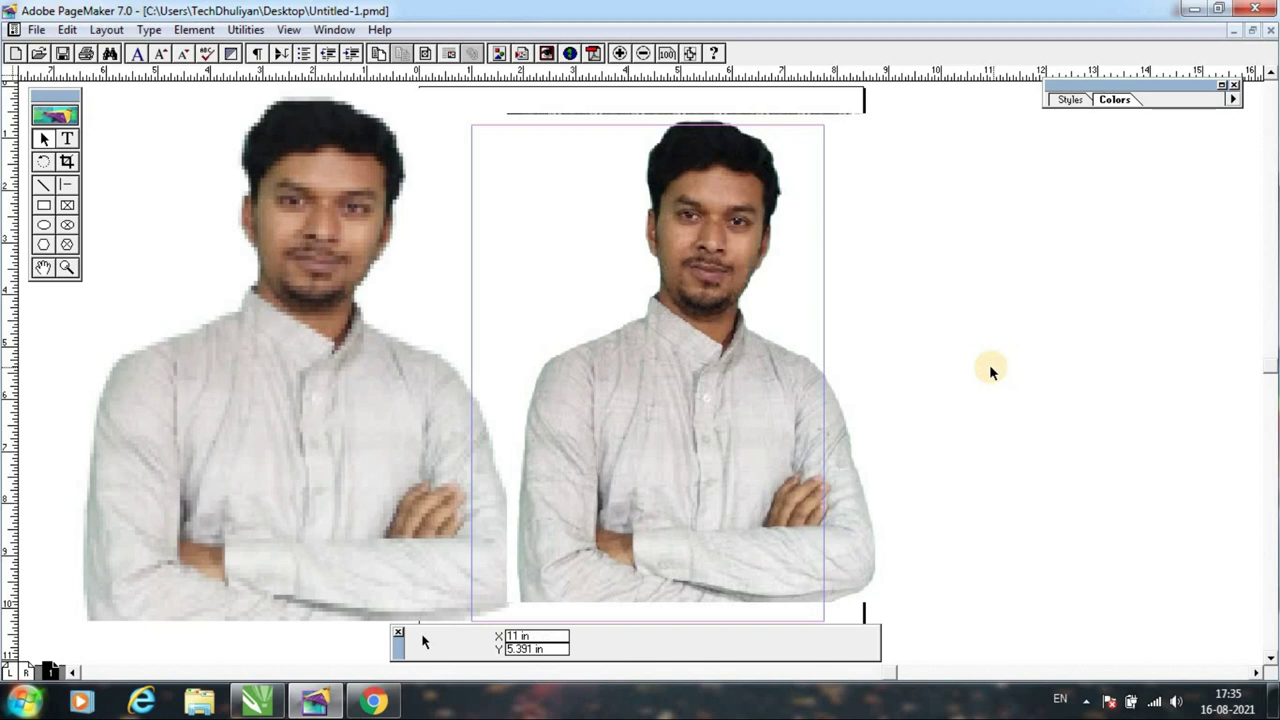
pyautogui.moveTo(731, 325); pyautogui.dragTo(731, 340)
pyautogui.moveTo(779, 403); pyautogui.dragTo(1042, 410)
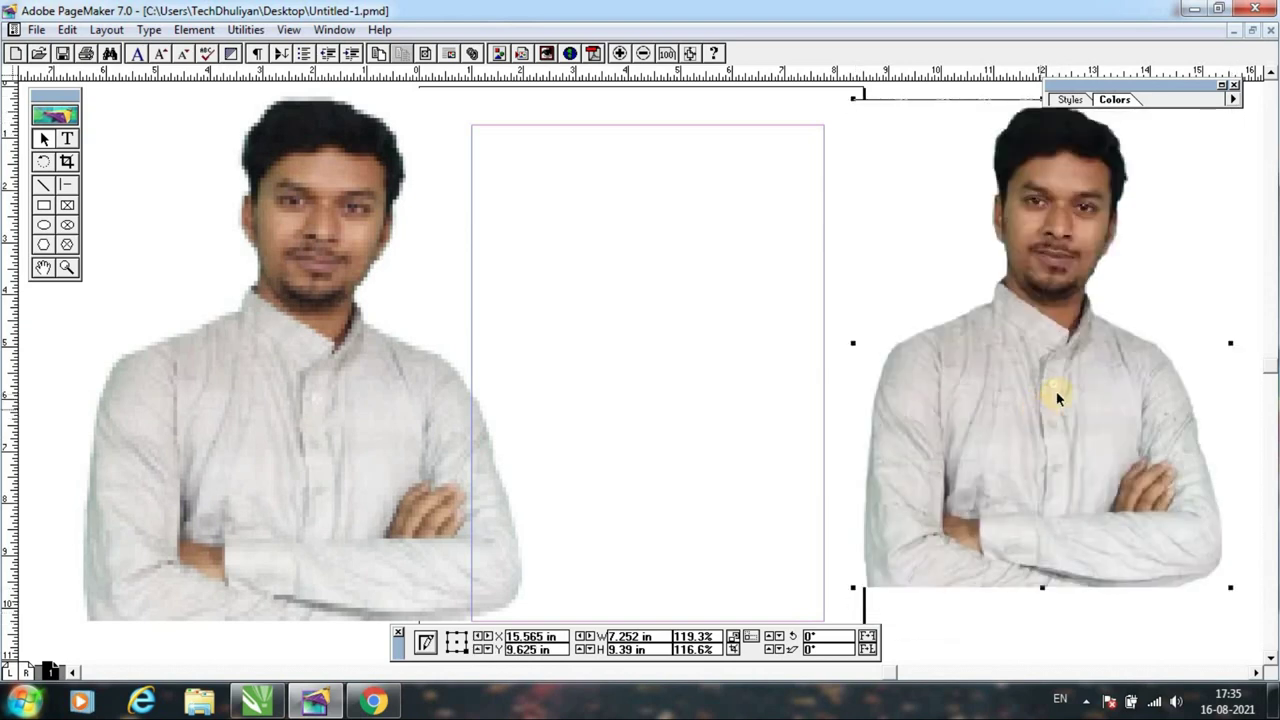
# Close the Styles and Colors palette and enlarge the metafile photo to about 7.92 by 10.2 in for comparison with the pixelated photo.
pyautogui.click(1234, 85)
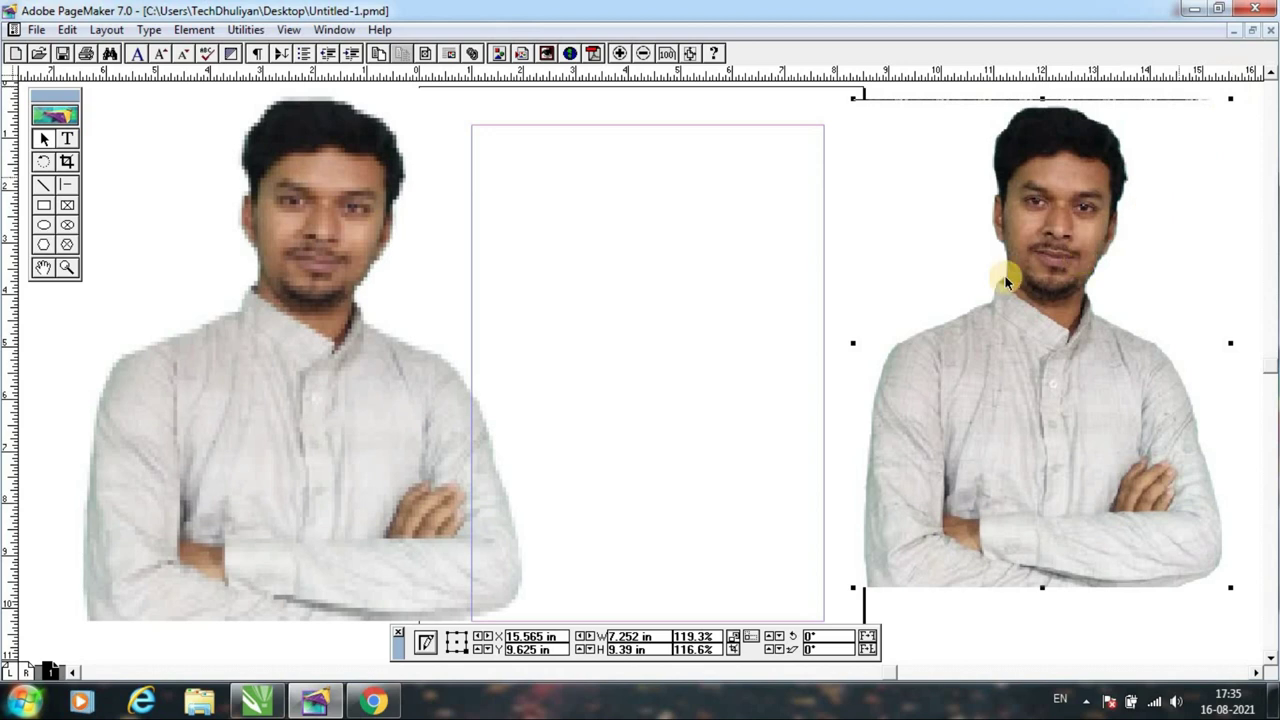
pyautogui.click(696, 264)
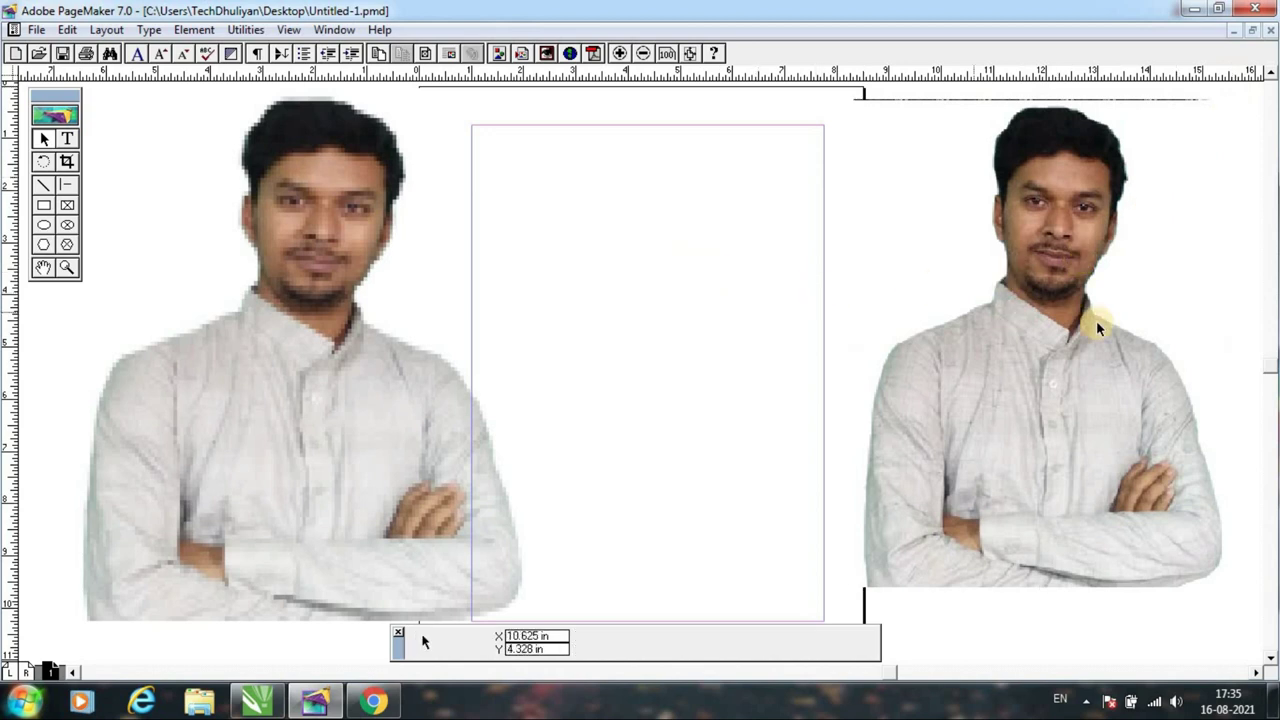
pyautogui.click(938, 465)
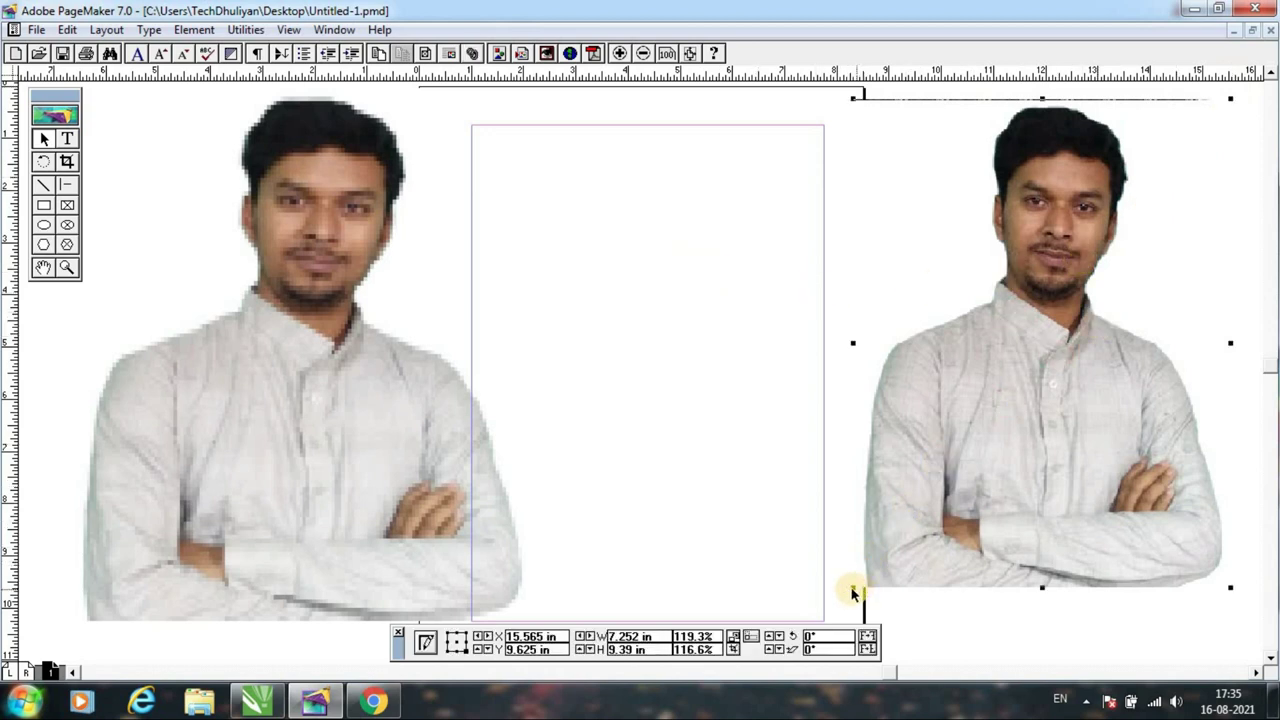
pyautogui.moveTo(852, 590); pyautogui.dragTo(812, 630)
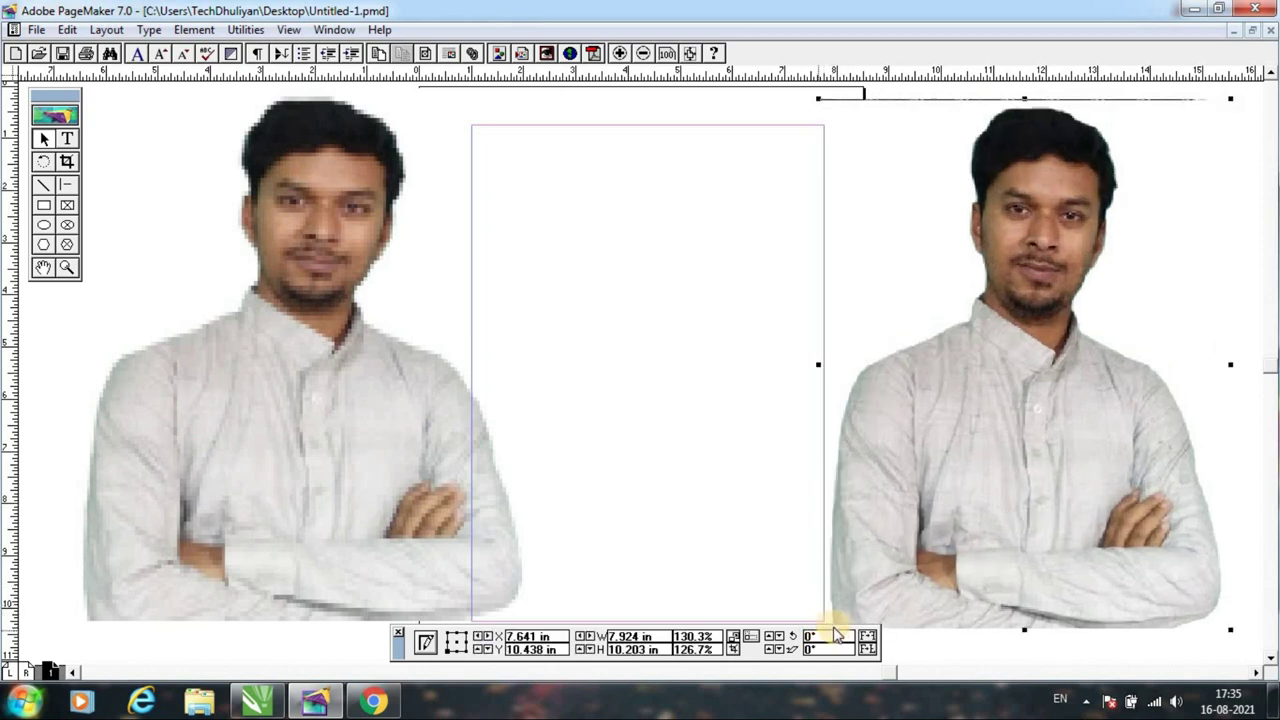
pyautogui.click(642, 452)
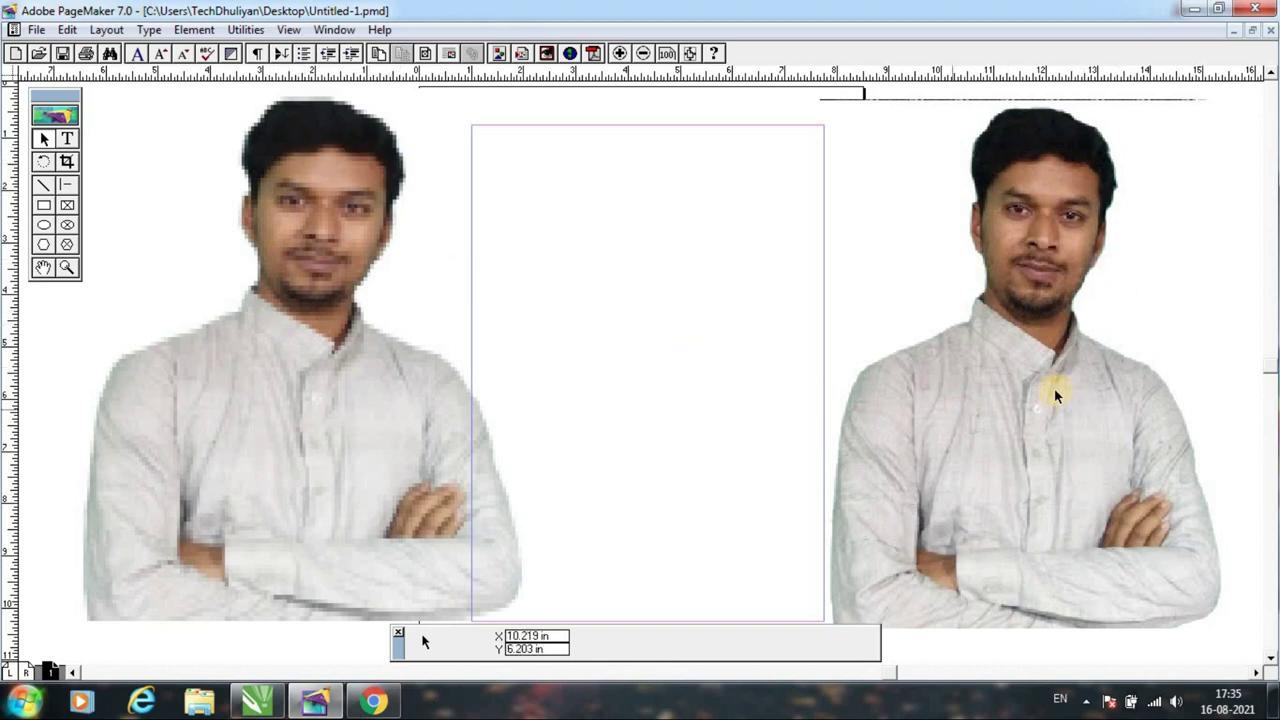
pyautogui.click(323, 414)
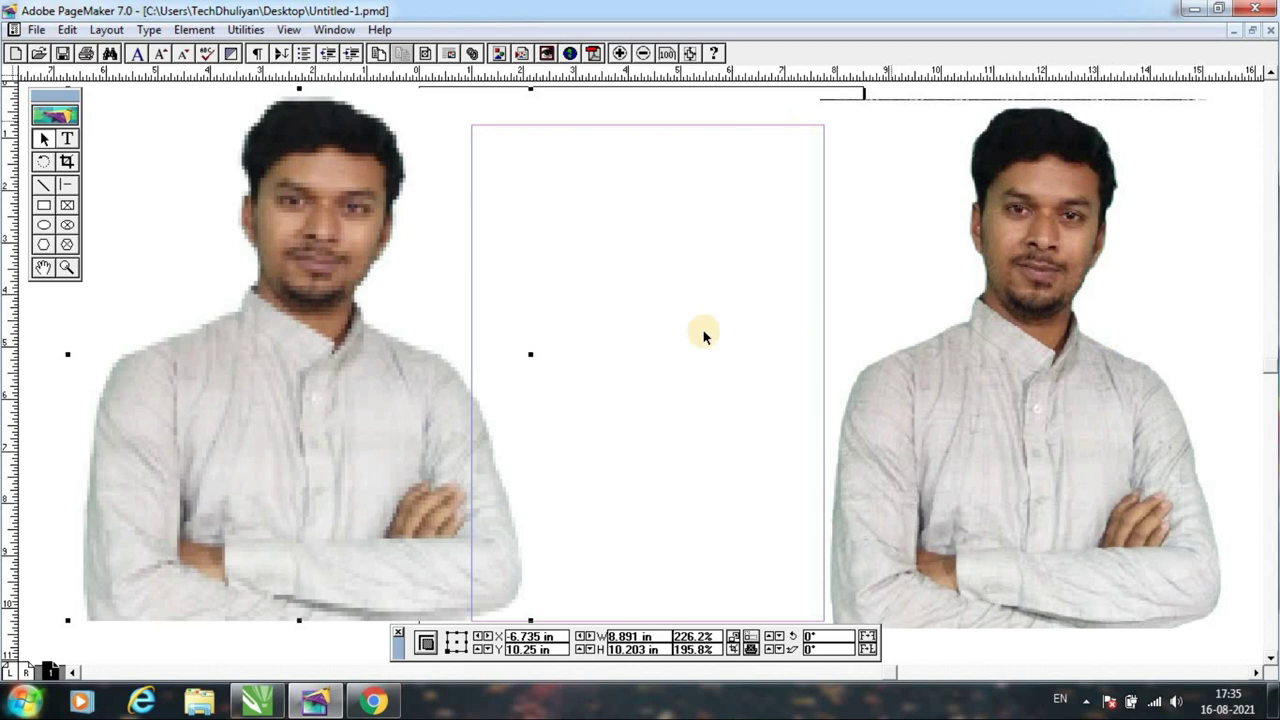
pyautogui.click(701, 400)
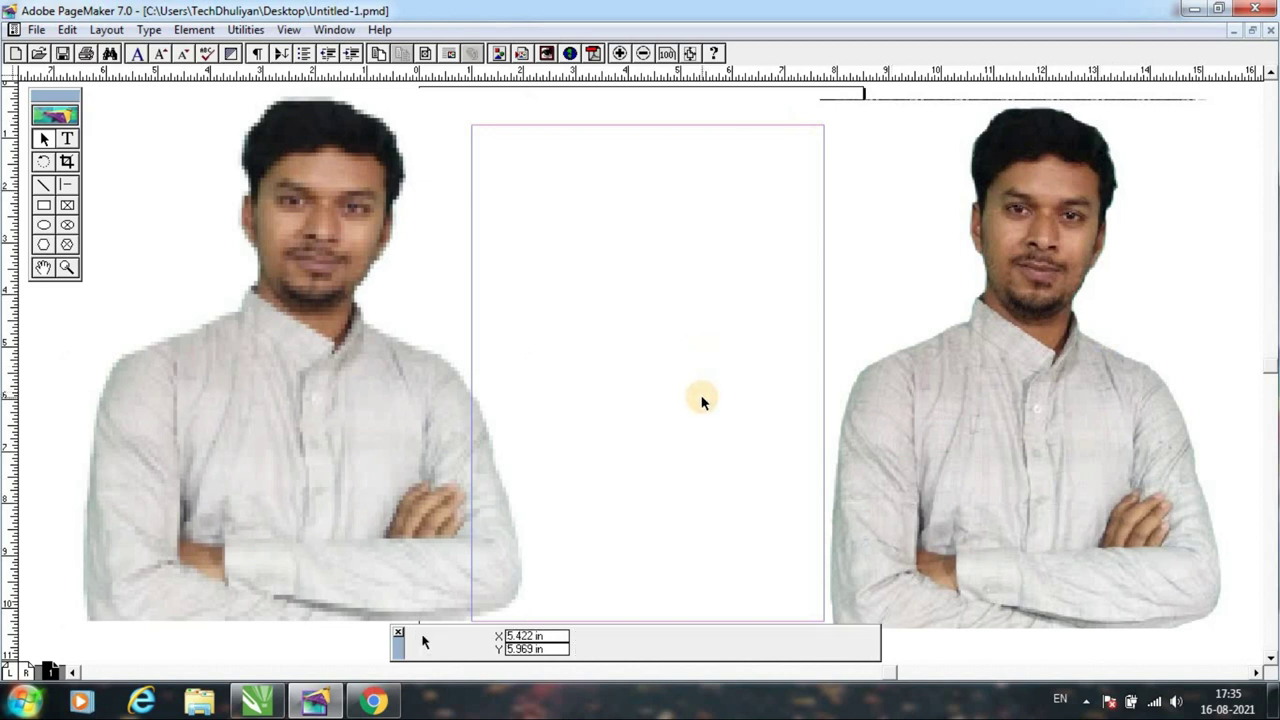
# Switch to CorelDRAW and convert the photo to 8-bit grayscale.
pyautogui.click(250, 708)
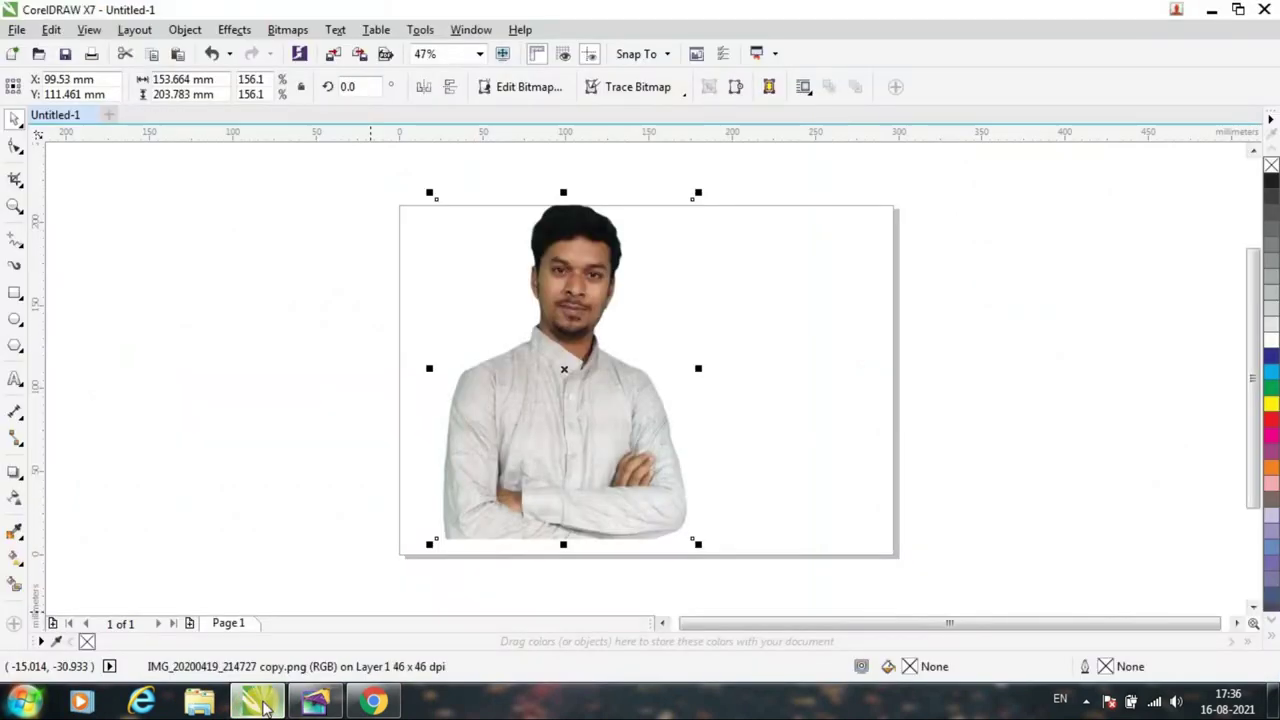
pyautogui.click(354, 432)
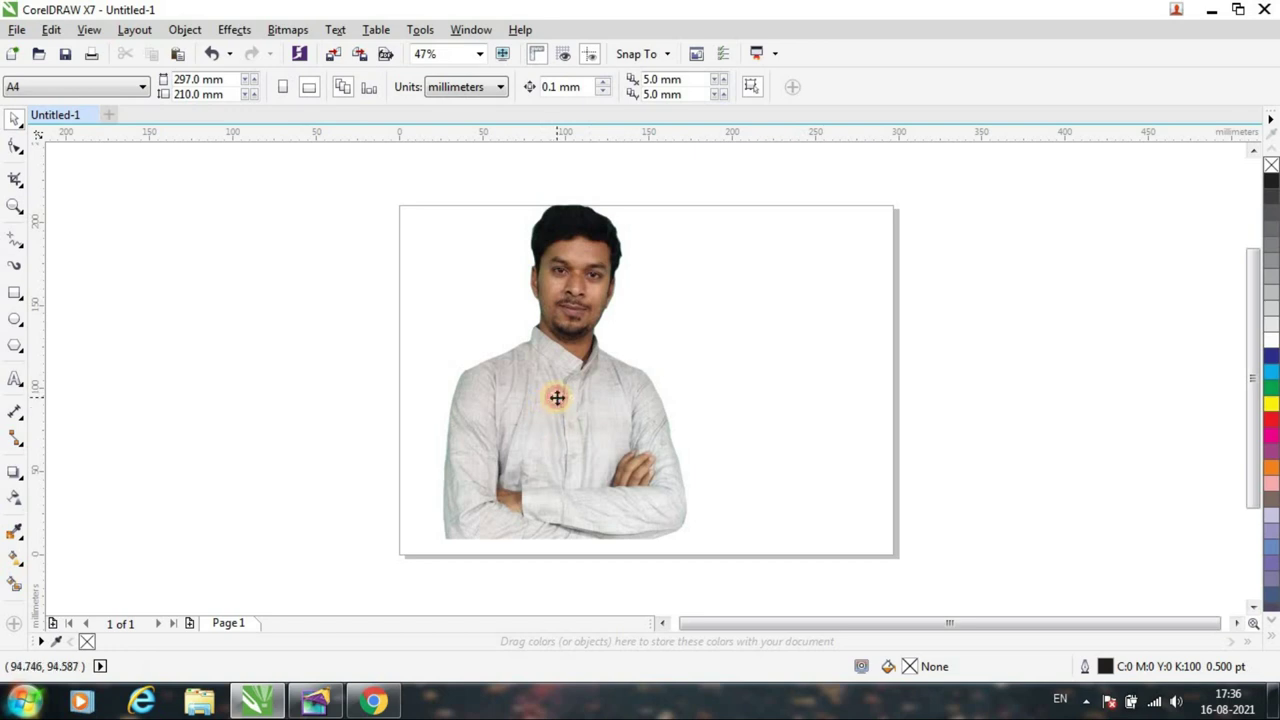
pyautogui.click(554, 393)
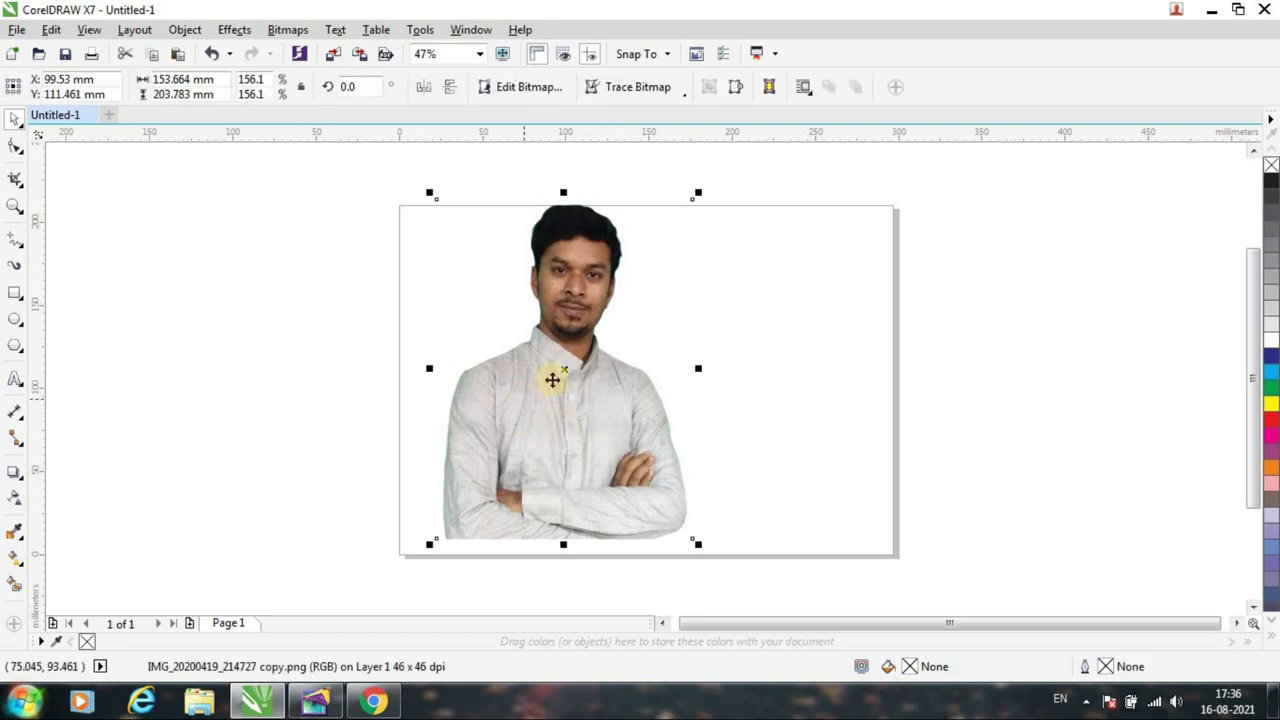
pyautogui.click(183, 31)
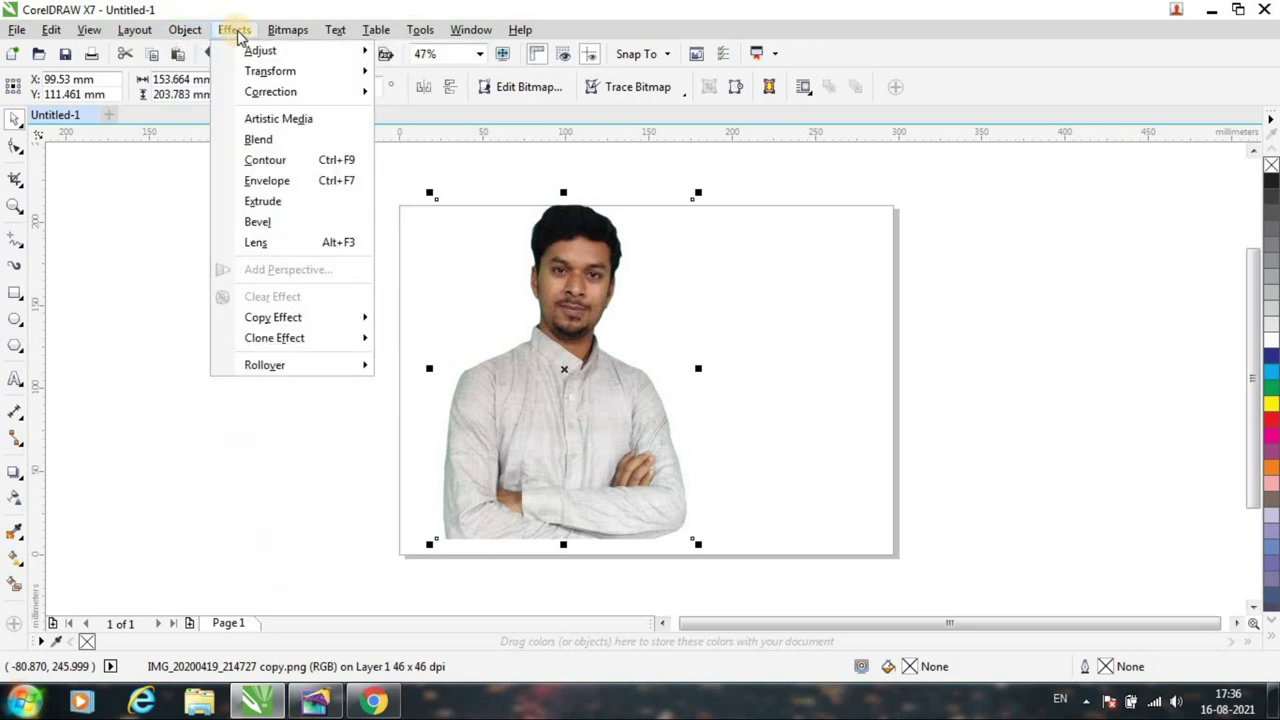
pyautogui.moveTo(290, 33)
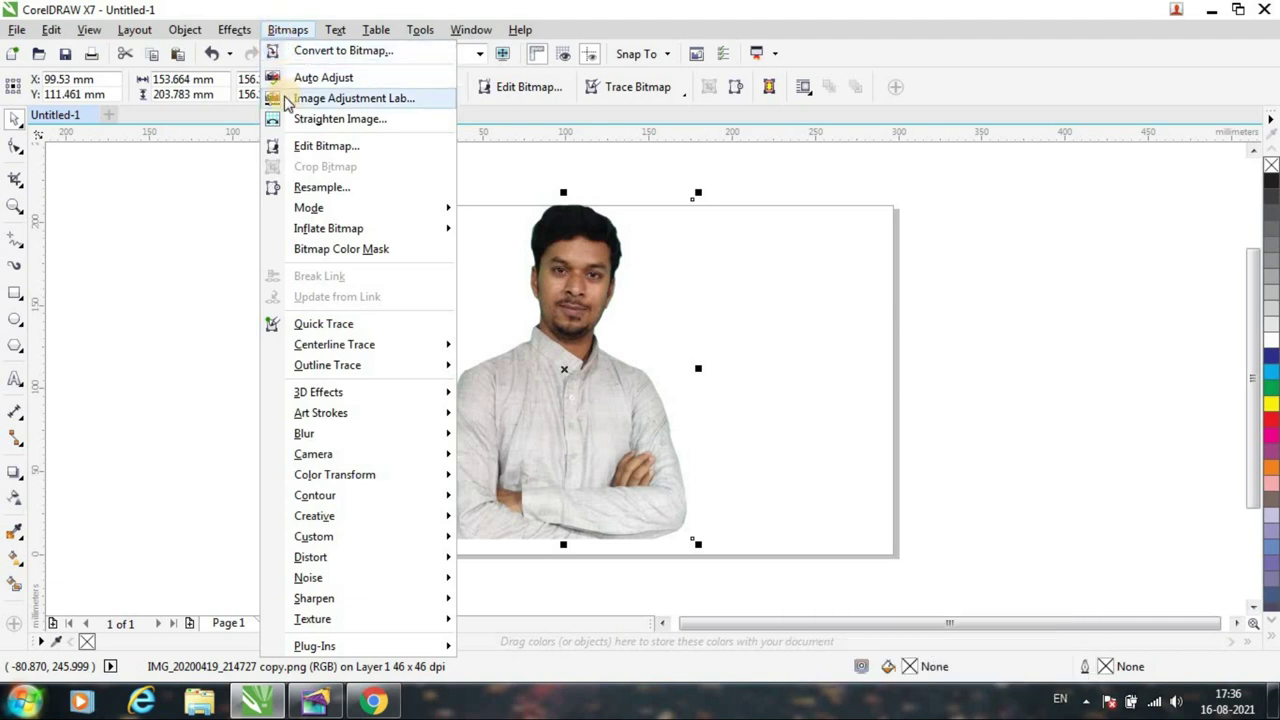
pyautogui.moveTo(306, 208)
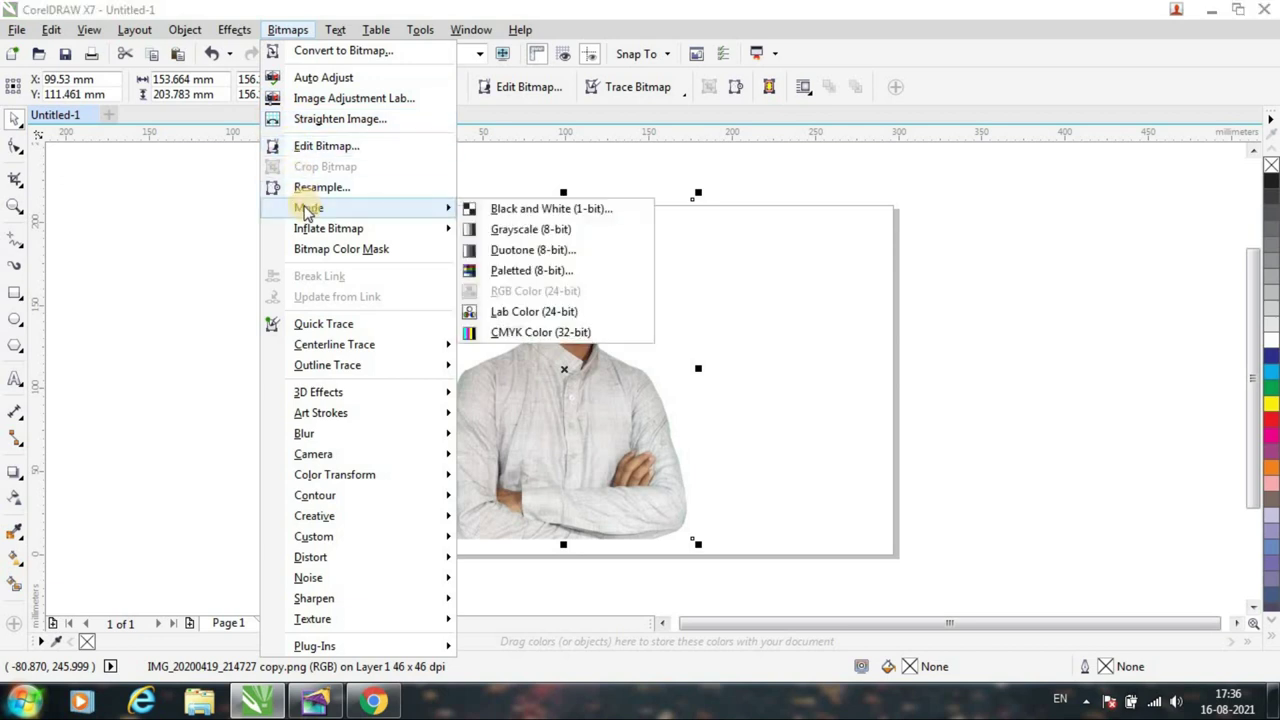
pyautogui.click(520, 232)
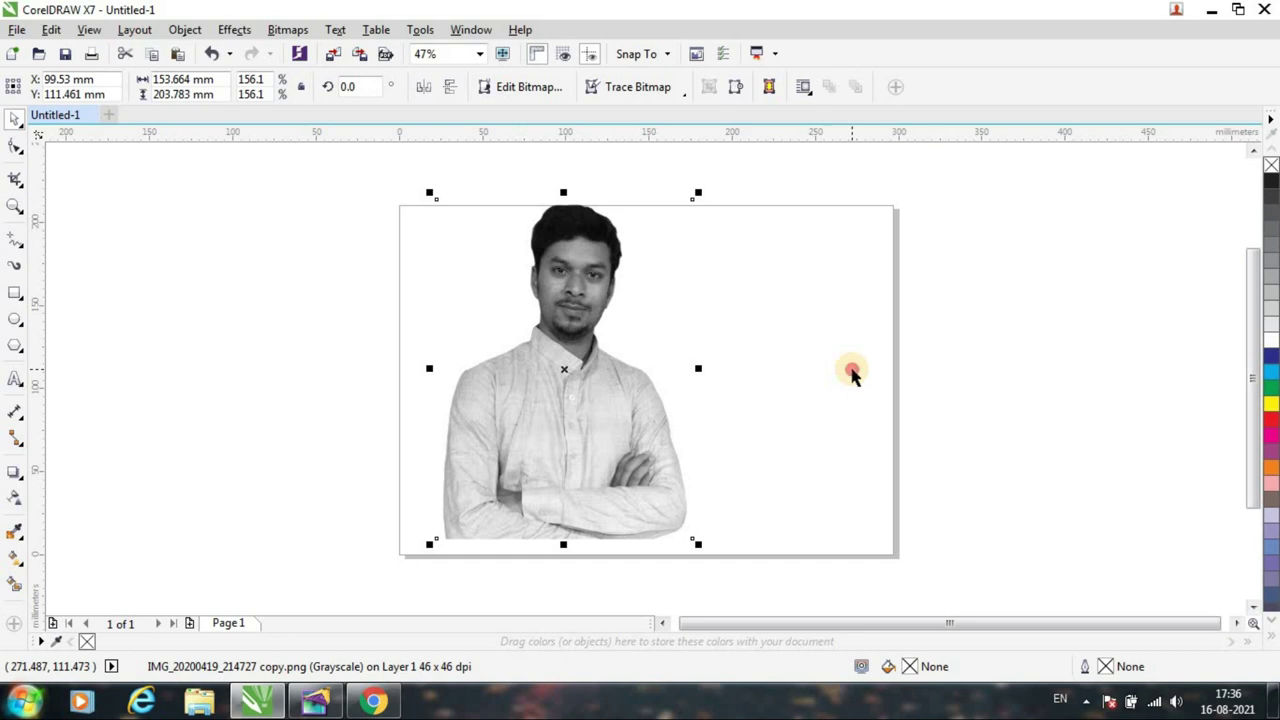
pyautogui.click(848, 376)
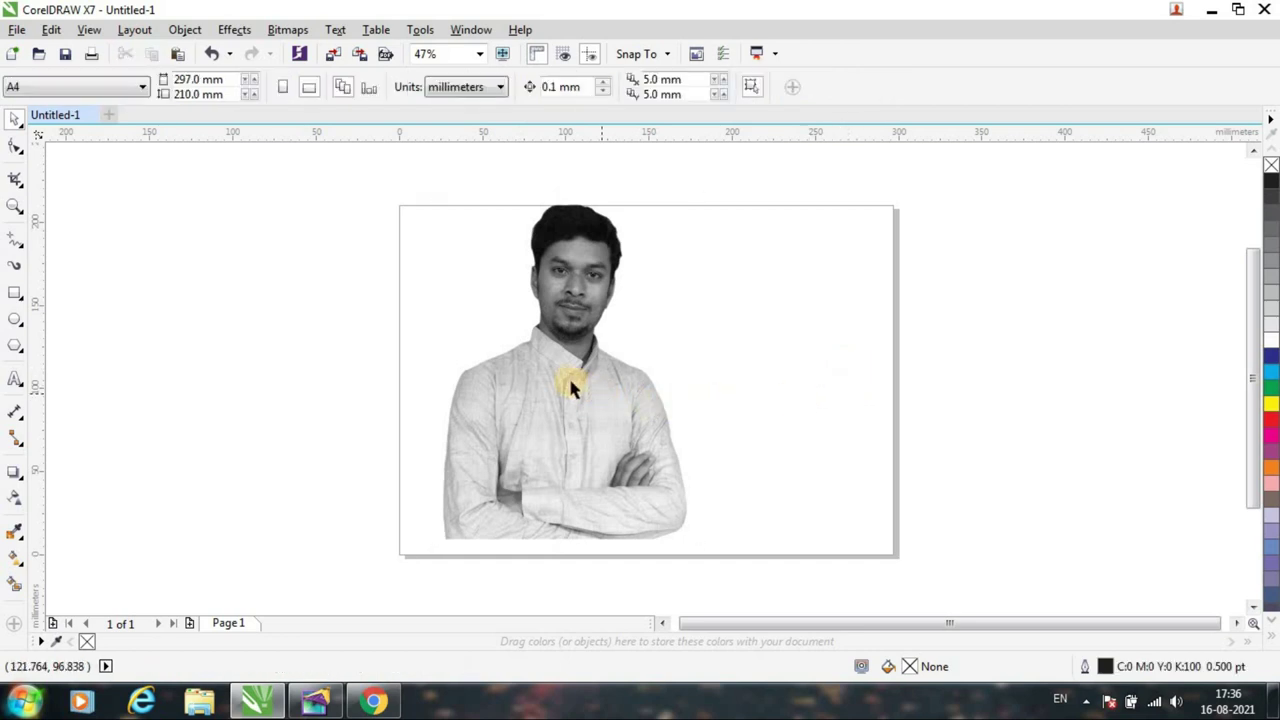
# Enlarge the grayscale photo to about 207 by 275 mm and switch back to PageMaker.
pyautogui.click(578, 297)
pyautogui.moveTo(703, 545); pyautogui.dragTo(811, 588)
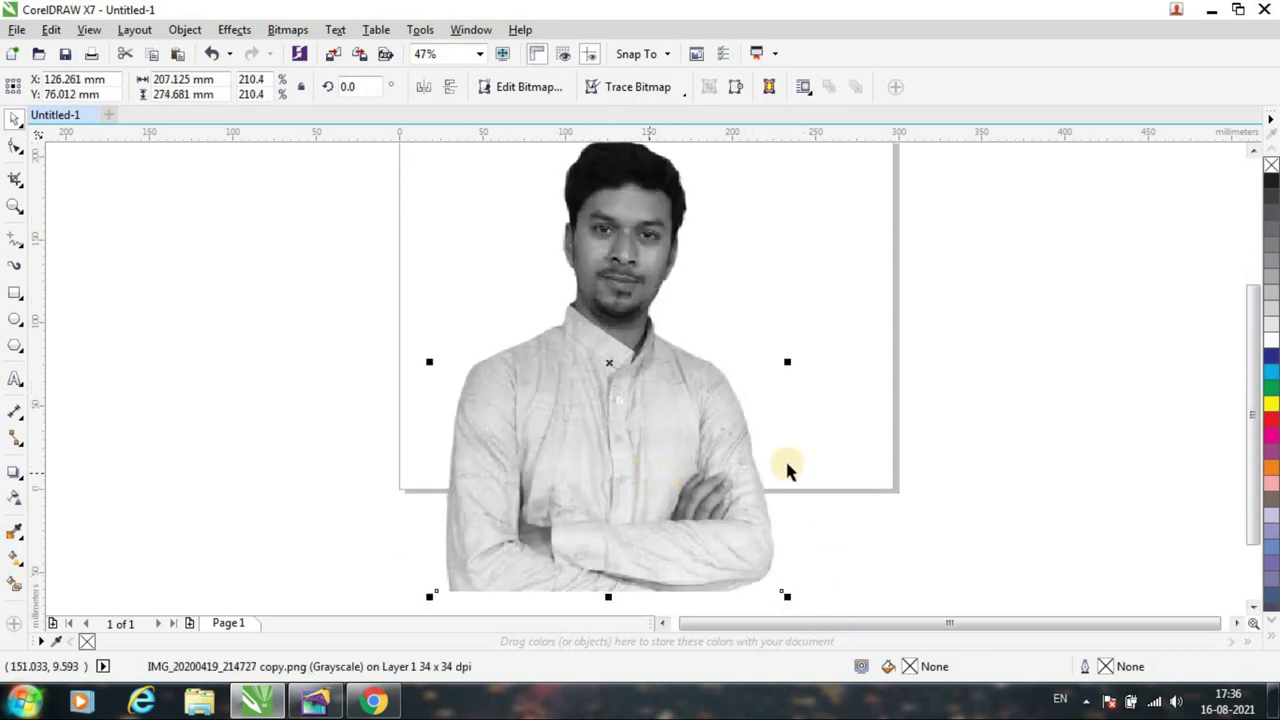
pyautogui.click(921, 447)
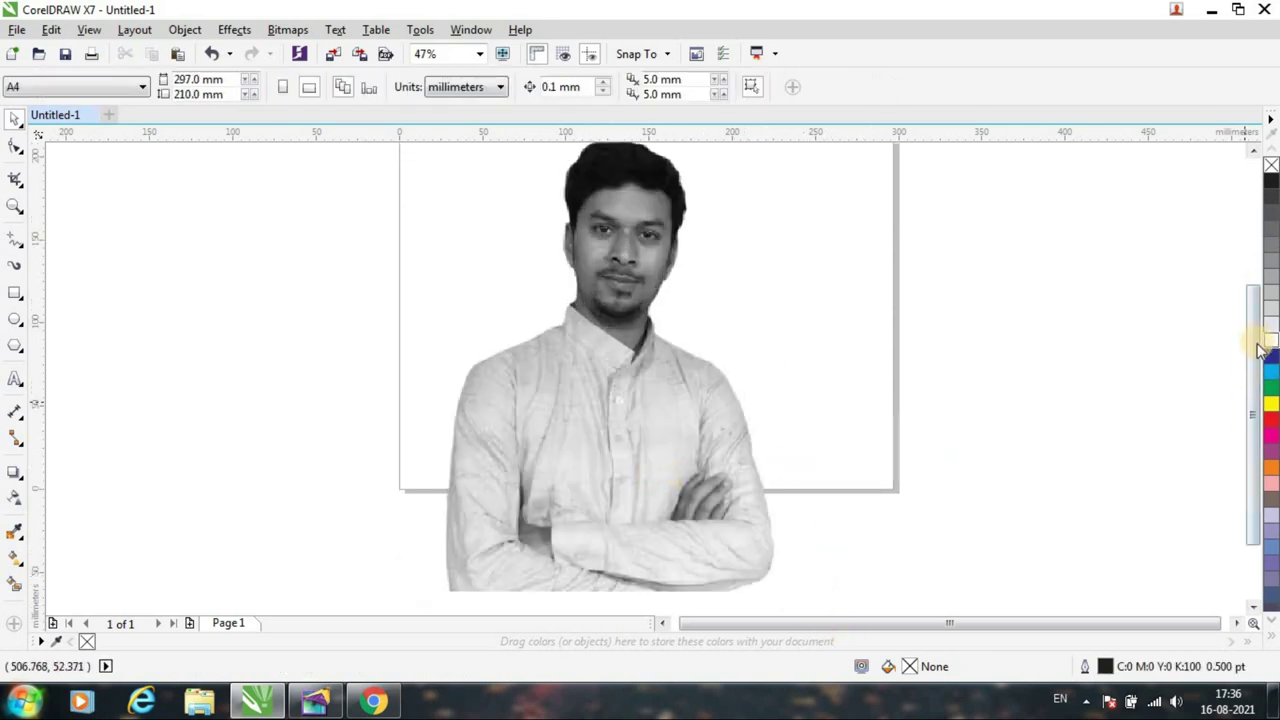
pyautogui.moveTo(1249, 366); pyautogui.dragTo(1249, 358)
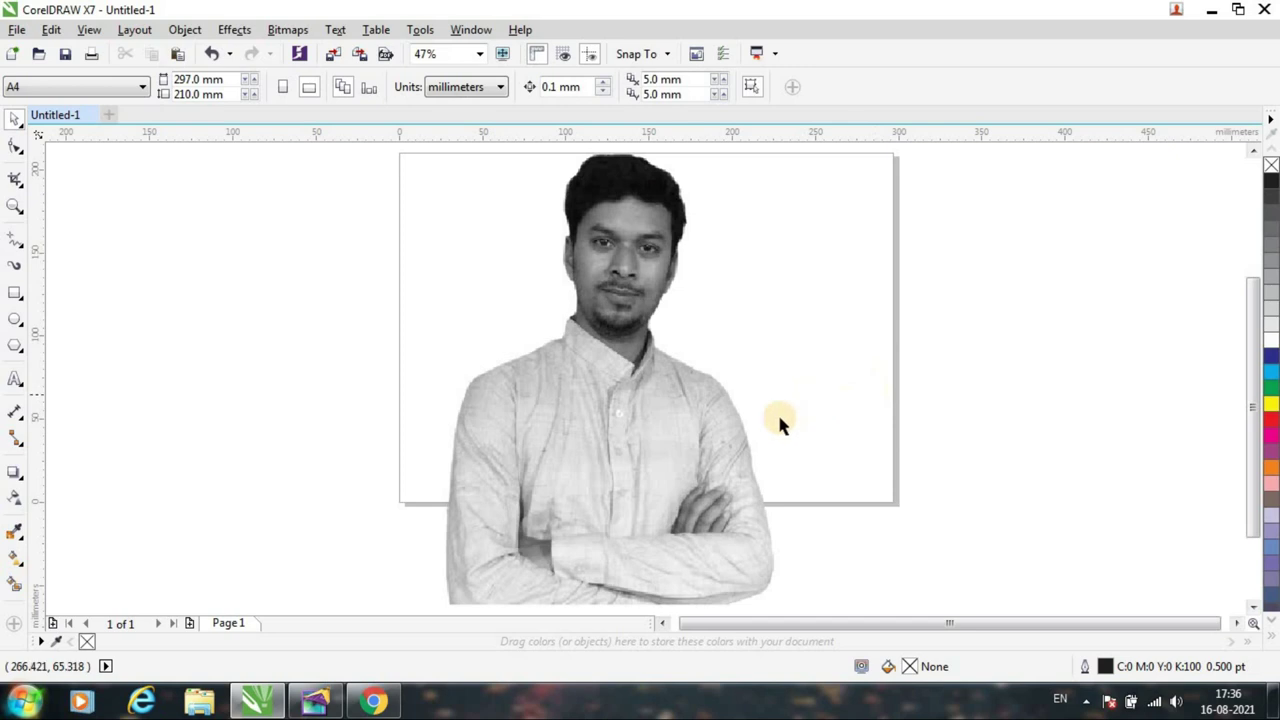
pyautogui.click(311, 706)
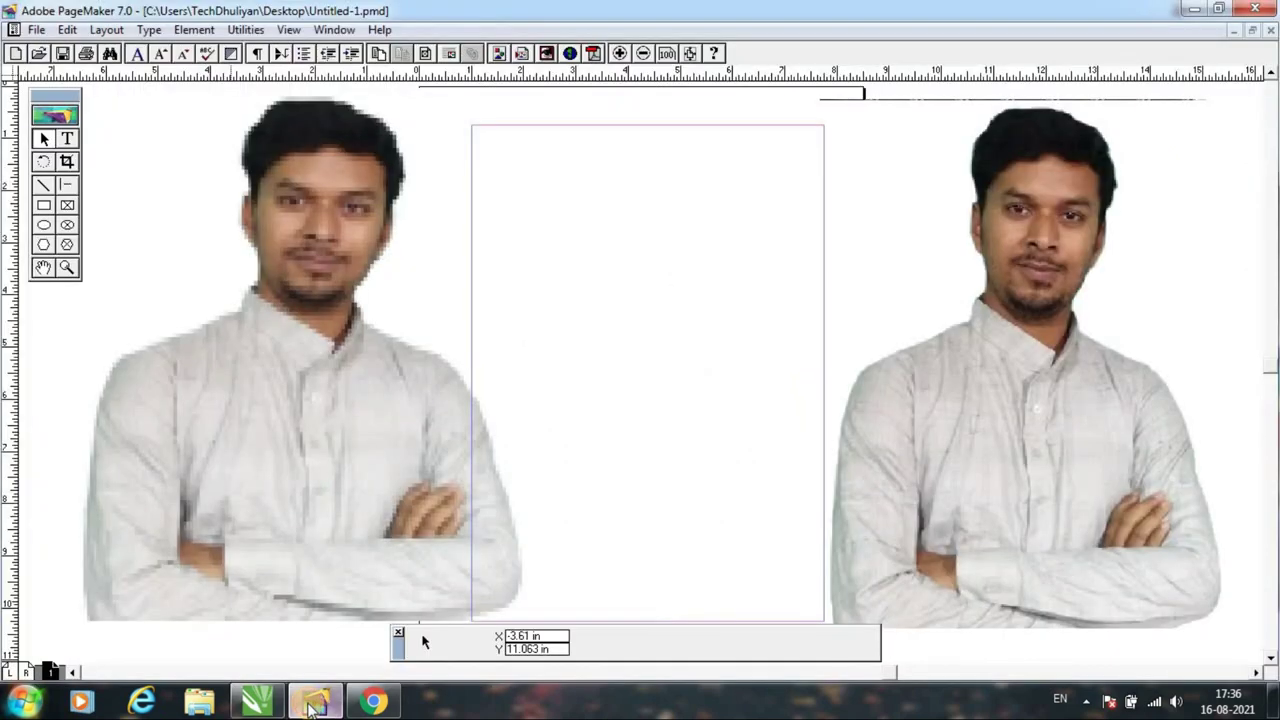